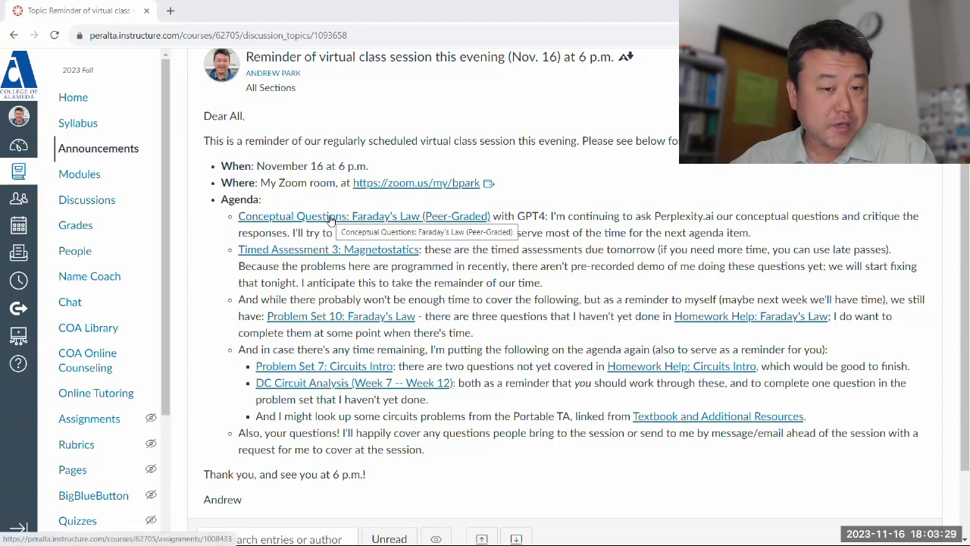
Open the Faraday's Law Conceptual Questions in a new tab and perplexity.ai in its own window
{"action": "left_click", "coordinate": [330, 219], "text": "ctrl"}
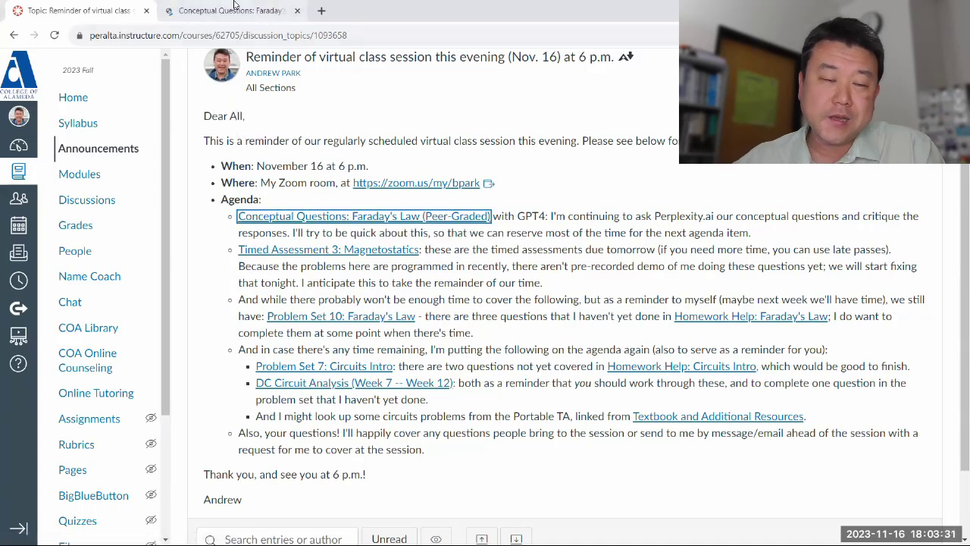
{"action": "left_click", "coordinate": [322, 10]}
{"action": "type", "text": "per"}
{"action": "key", "text": "Return"}
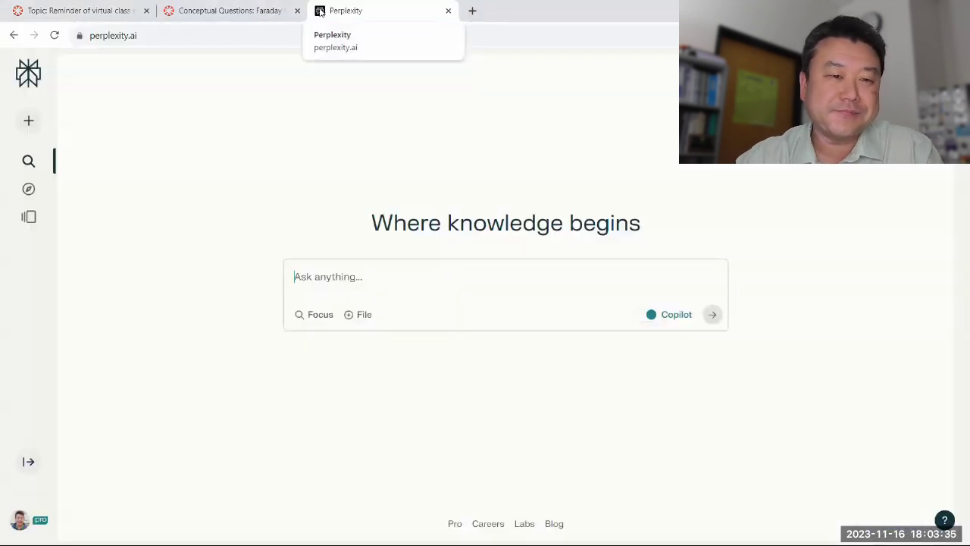
{"action": "left_click_drag", "start_coordinate": [319, 10], "coordinate": [969, 19]}
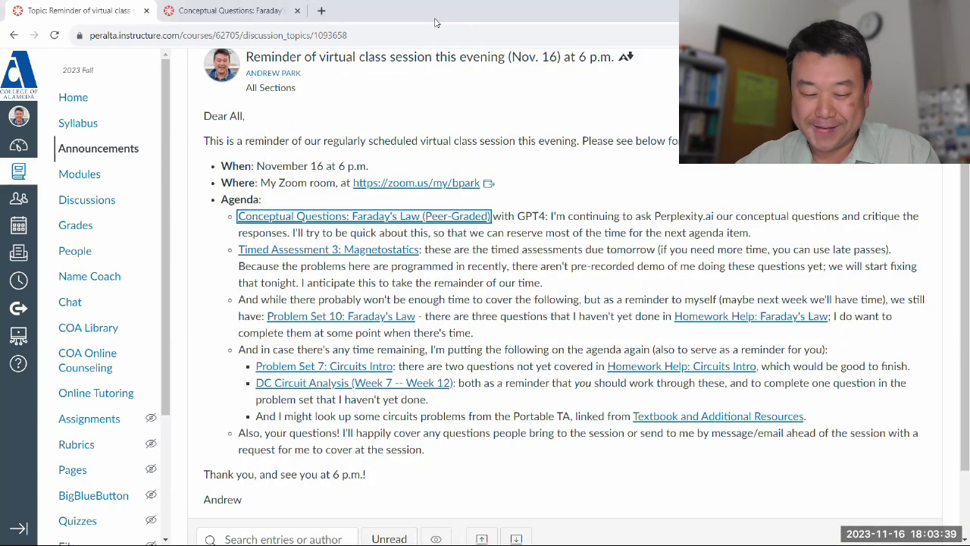
Copy question 1's eddy-current text from the assignment into Perplexity's Ask anything box
{"action": "key", "text": "super+Left"}
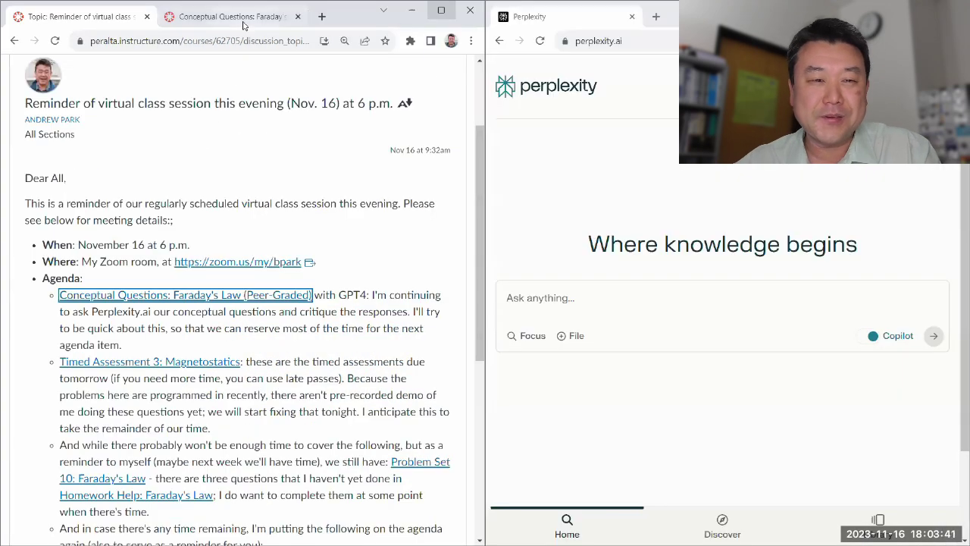
{"action": "left_click", "coordinate": [244, 22]}
{"action": "scroll", "coordinate": [340, 213], "scroll_direction": "down", "scroll_amount": 1}
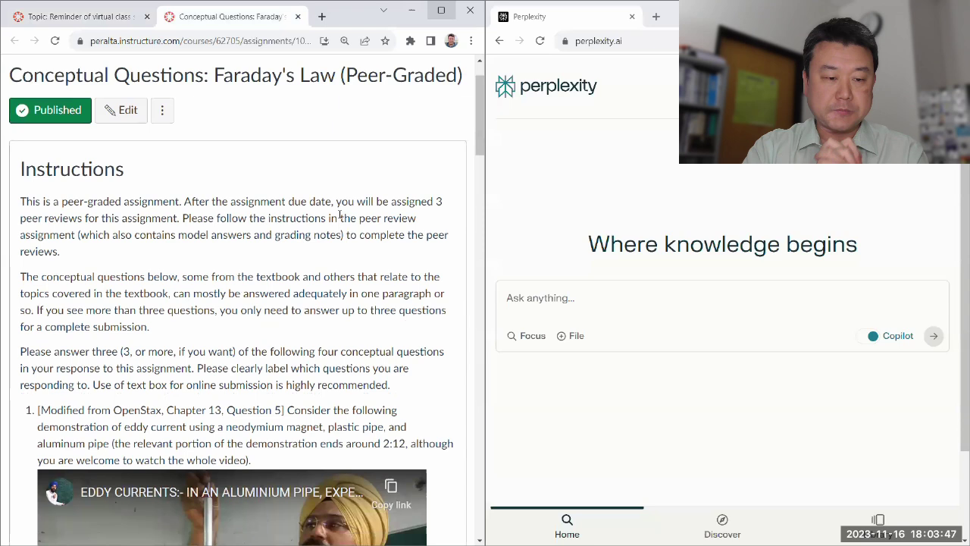
{"action": "scroll", "coordinate": [278, 214], "scroll_direction": "down", "scroll_amount": 4}
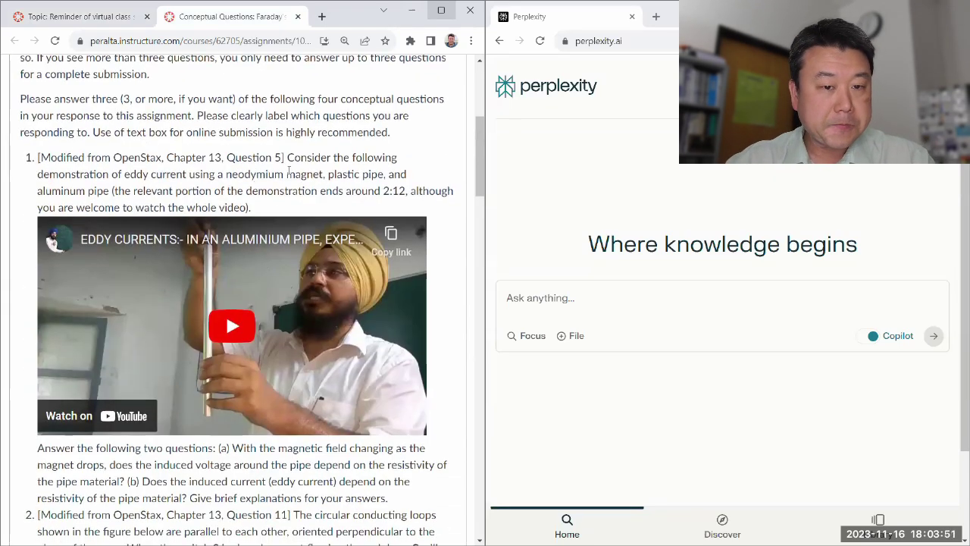
{"action": "left_click_drag", "start_coordinate": [288, 158], "coordinate": [397, 370]}
{"action": "scroll", "coordinate": [310, 216], "scroll_direction": "down", "scroll_amount": 2}
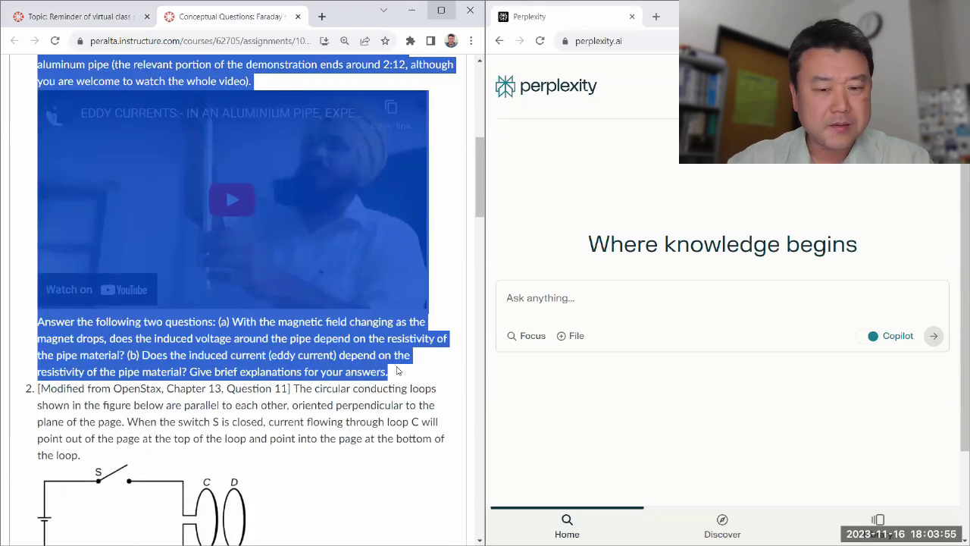
{"action": "key", "text": "ctrl+c"}
{"action": "left_click", "coordinate": [564, 298]}
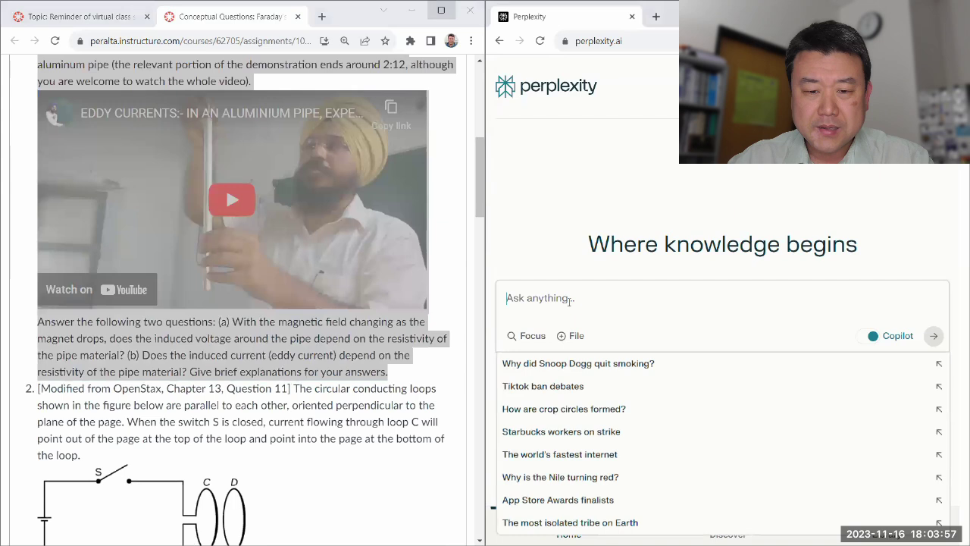
{"action": "key", "text": "ctrl+v"}
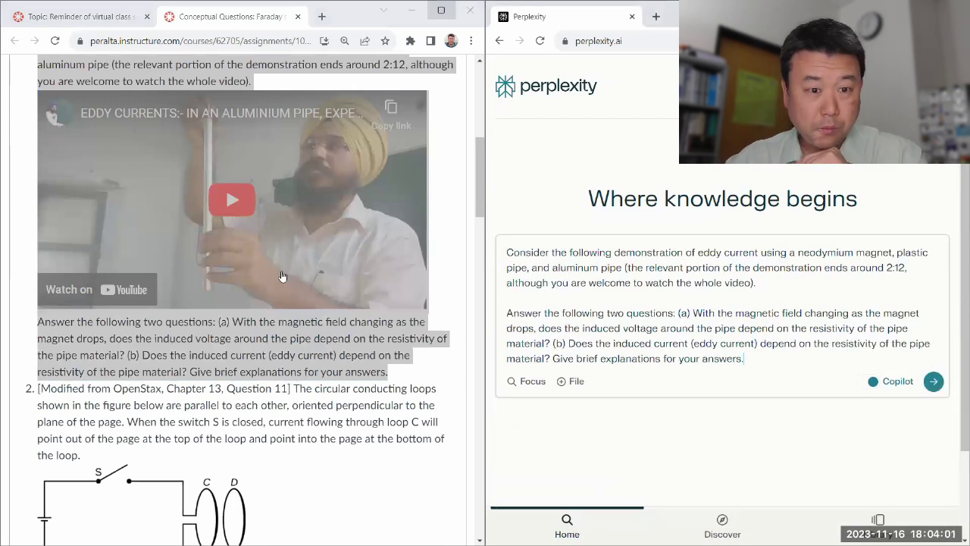
Insert the demonstration video's YouTube link after the question's first paragraph
{"action": "scroll", "coordinate": [282, 274], "scroll_direction": "up", "scroll_amount": 3}
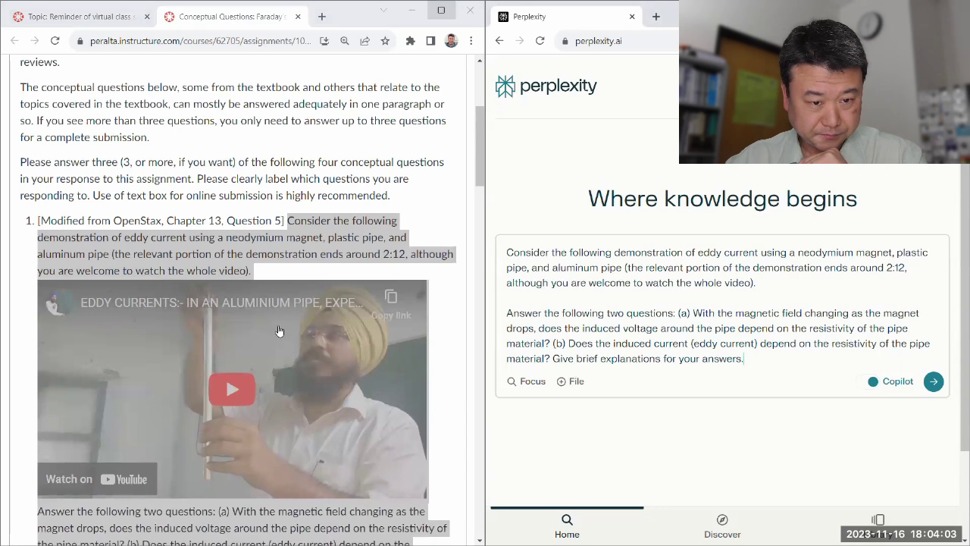
{"action": "scroll", "coordinate": [278, 329], "scroll_direction": "down", "scroll_amount": 1}
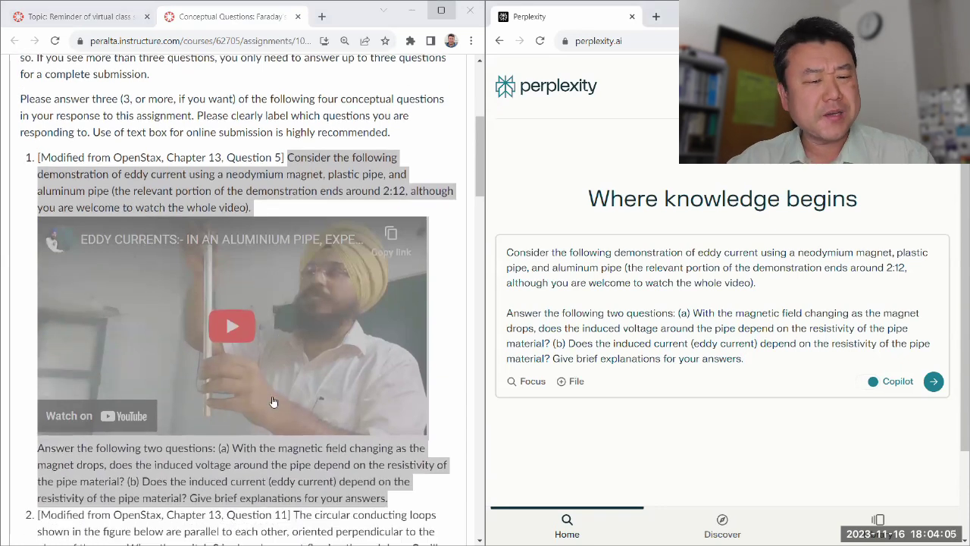
{"action": "left_click", "coordinate": [280, 394]}
{"action": "scroll", "coordinate": [311, 341], "scroll_direction": "down", "scroll_amount": 1}
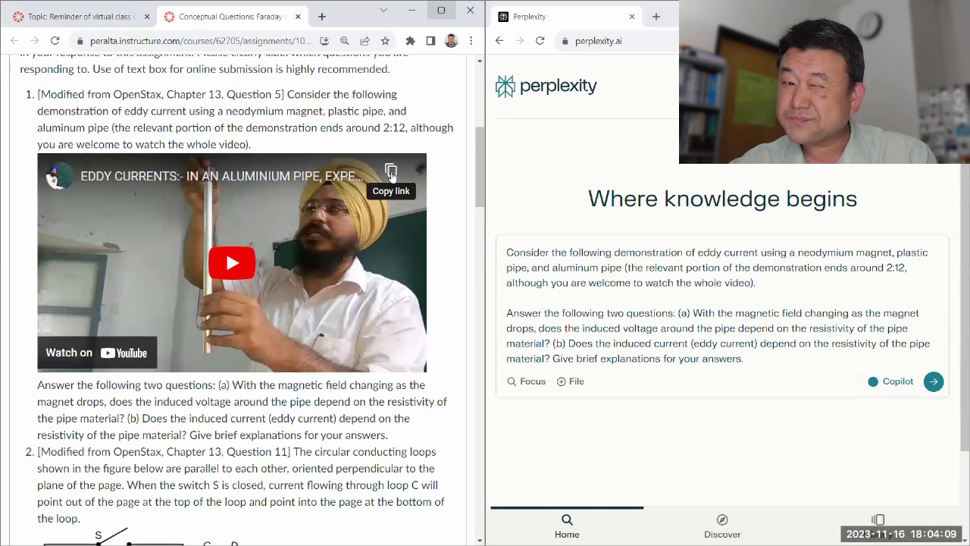
{"action": "left_click", "coordinate": [389, 173]}
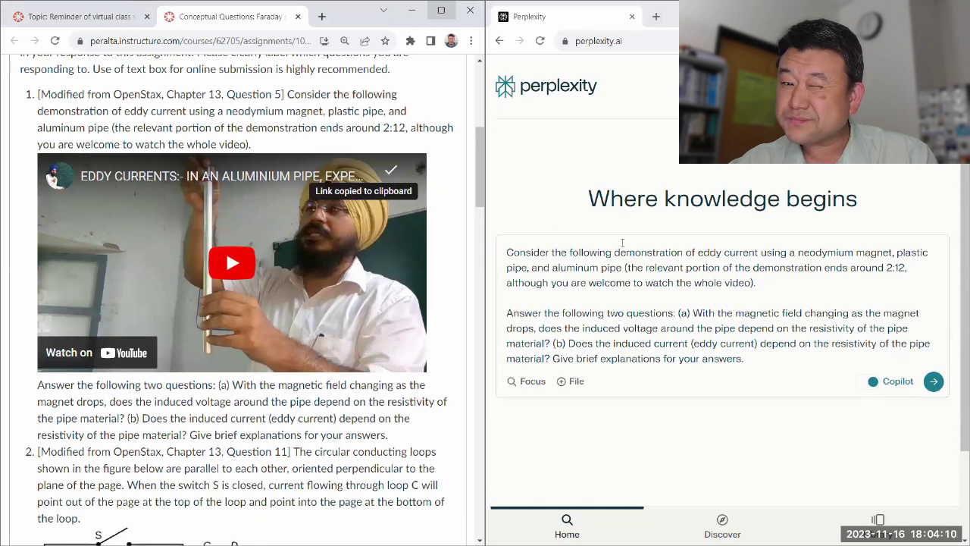
{"action": "left_click", "coordinate": [776, 285]}
{"action": "key", "text": "Return"}
{"action": "key", "text": "Return"}
{"action": "key", "text": "ctrl+v"}
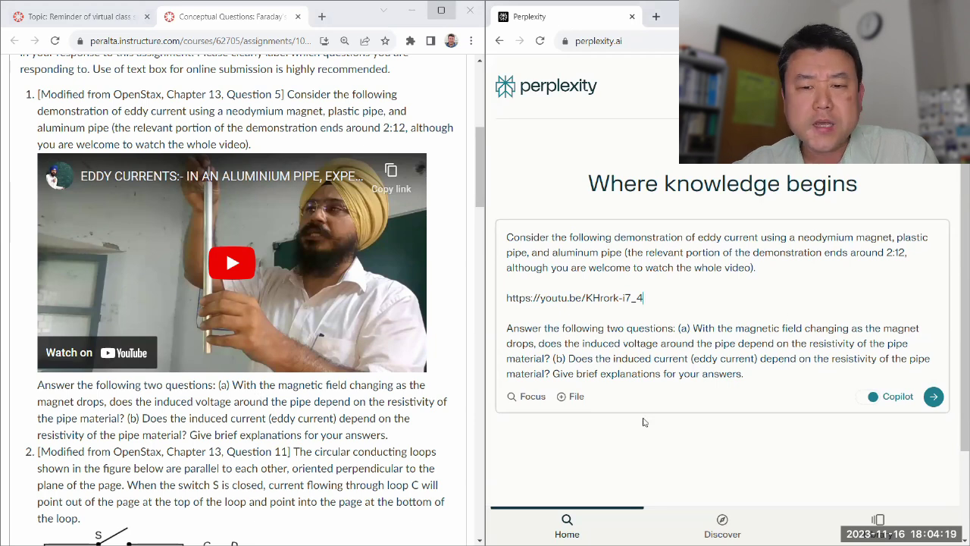
{"action": "scroll", "coordinate": [324, 405], "scroll_direction": "down", "scroll_amount": 1}
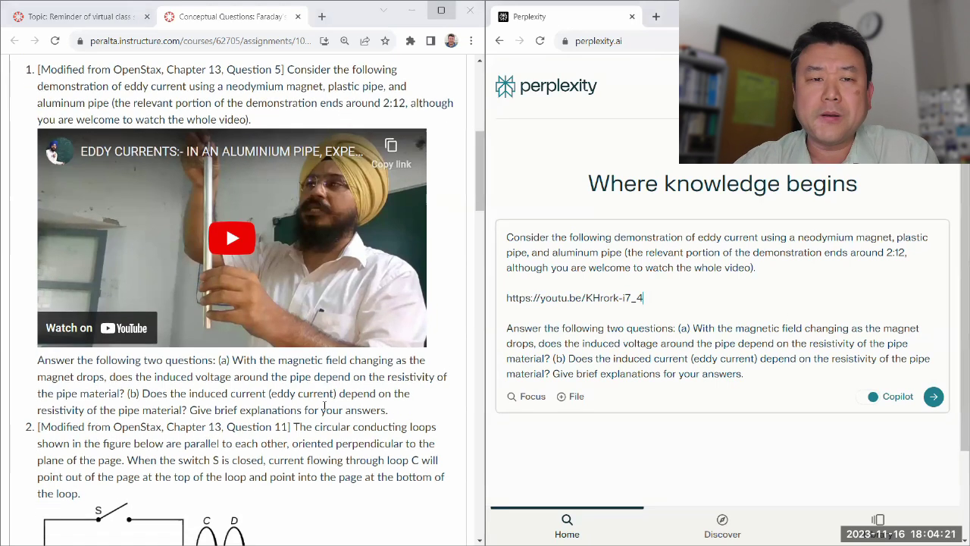
Submit question 1 and read through Perplexity's answer
{"action": "left_click", "coordinate": [932, 397]}
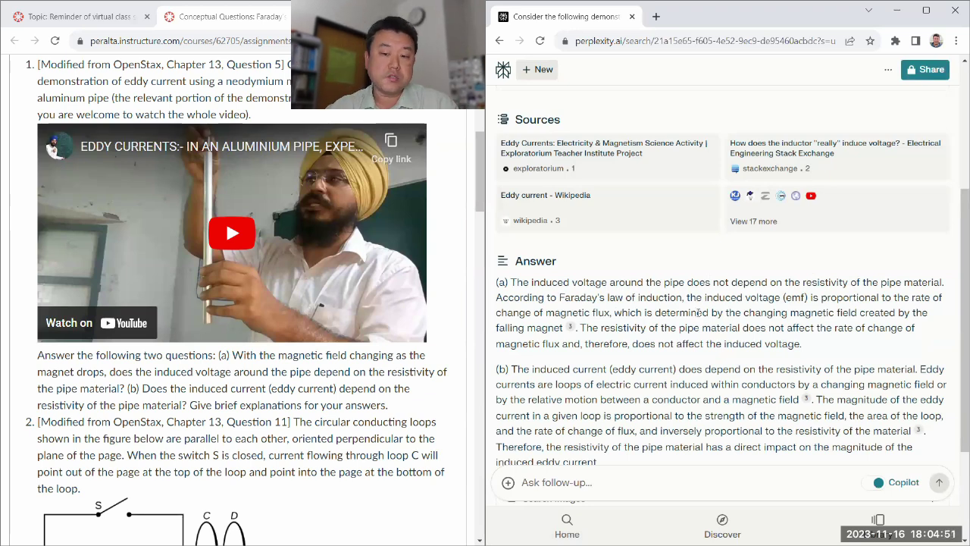
{"action": "scroll", "coordinate": [711, 307], "scroll_direction": "down", "scroll_amount": 1}
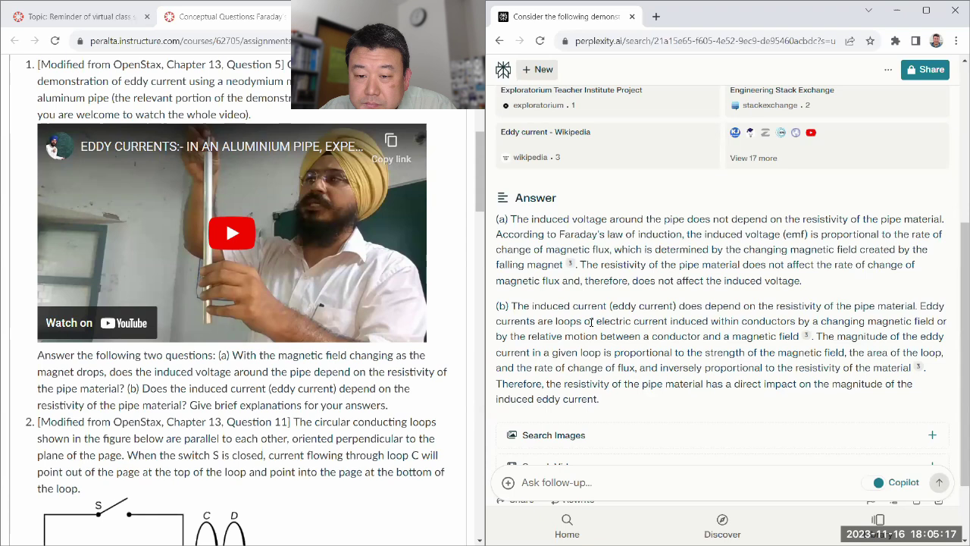
{"action": "scroll", "coordinate": [615, 331], "scroll_direction": "down", "scroll_amount": 1}
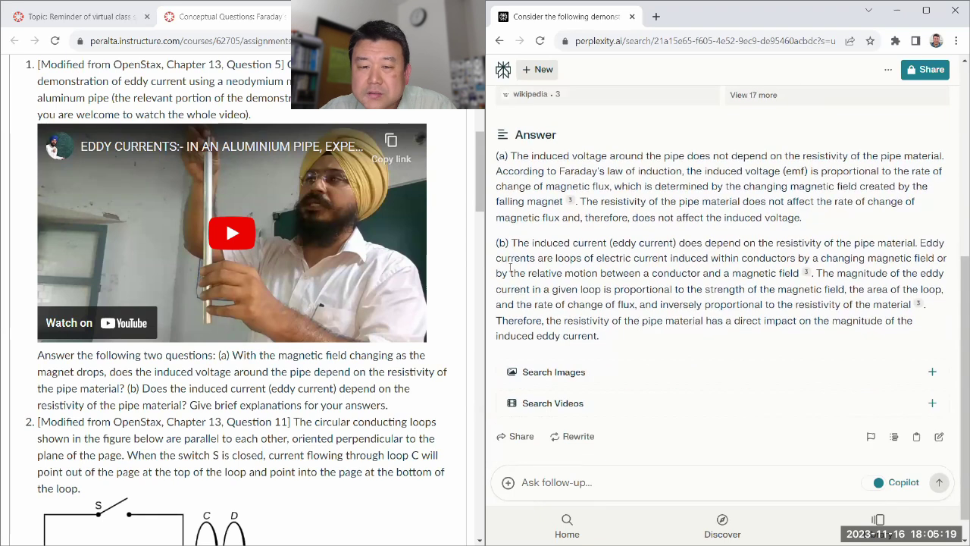
Highlight answer paragraphs (b) and (a) on eddy current and induced voltage versus resistivity
{"action": "left_click_drag", "start_coordinate": [497, 243], "coordinate": [612, 336]}
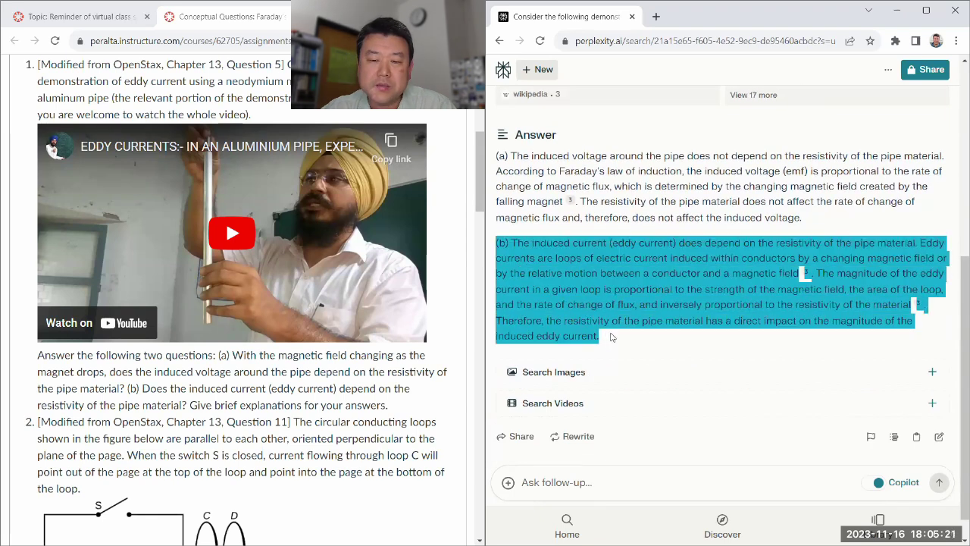
{"action": "left_click", "coordinate": [615, 338]}
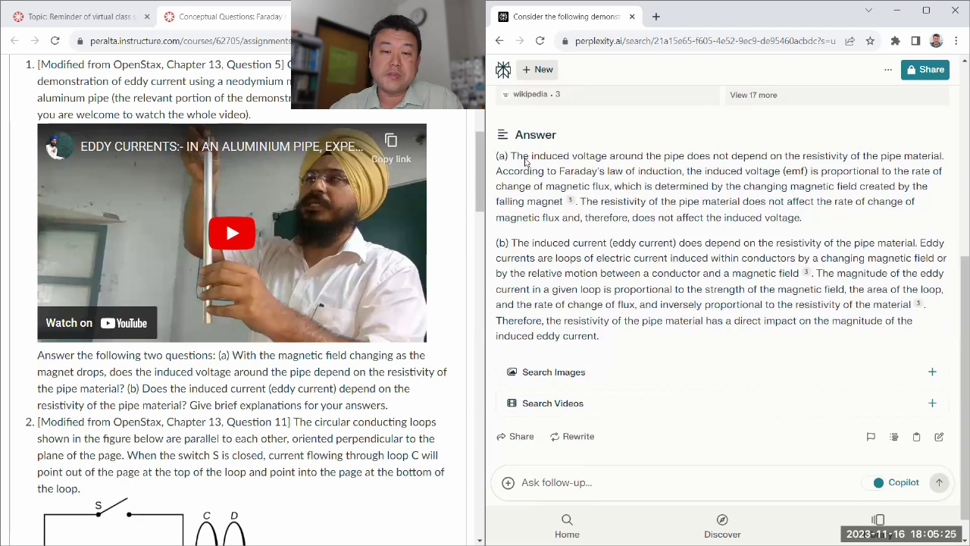
{"action": "left_click_drag", "start_coordinate": [496, 156], "coordinate": [817, 224]}
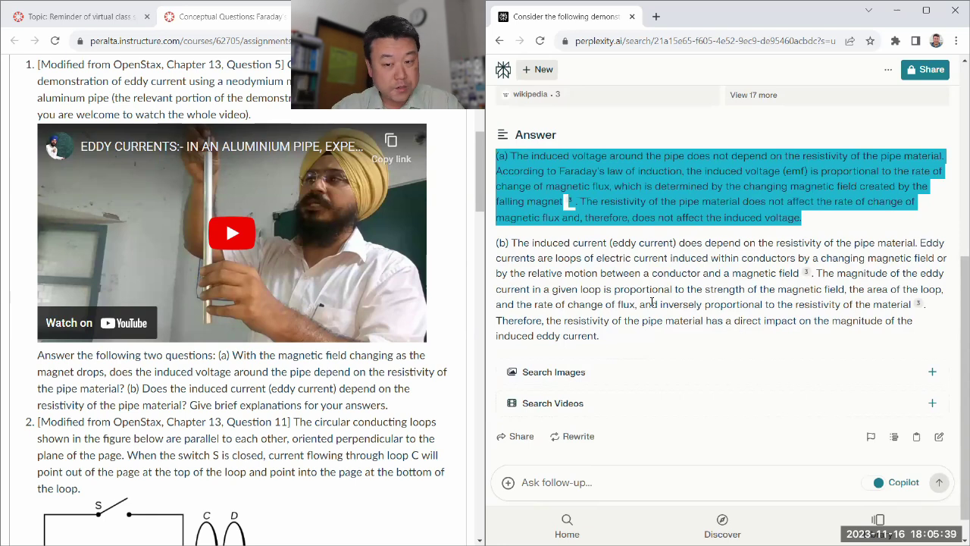
{"action": "left_click", "coordinate": [622, 309]}
{"action": "scroll", "coordinate": [598, 292], "scroll_direction": "down", "scroll_amount": 1}
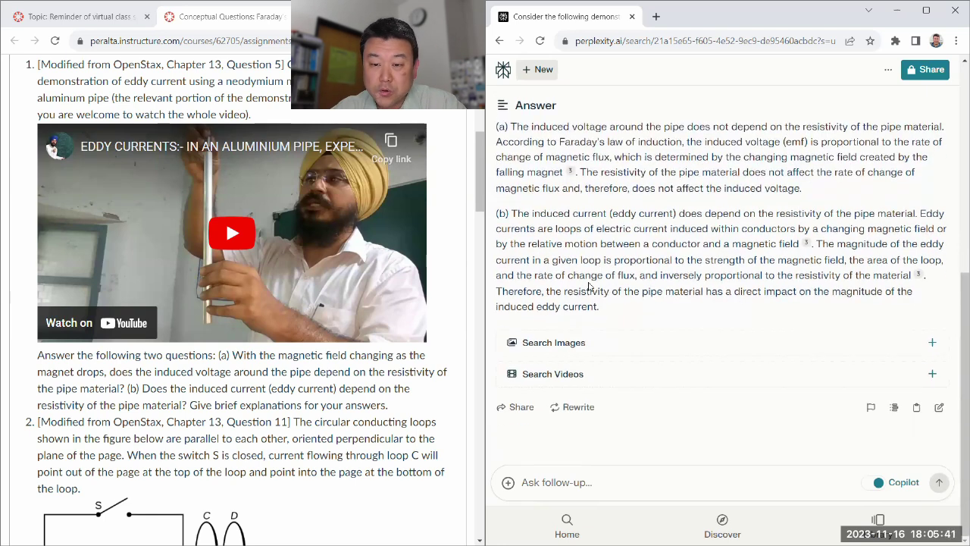
Paste question 2's text and circuit figure into the follow-up box and submit it
{"action": "scroll", "coordinate": [207, 359], "scroll_direction": "down", "scroll_amount": 3}
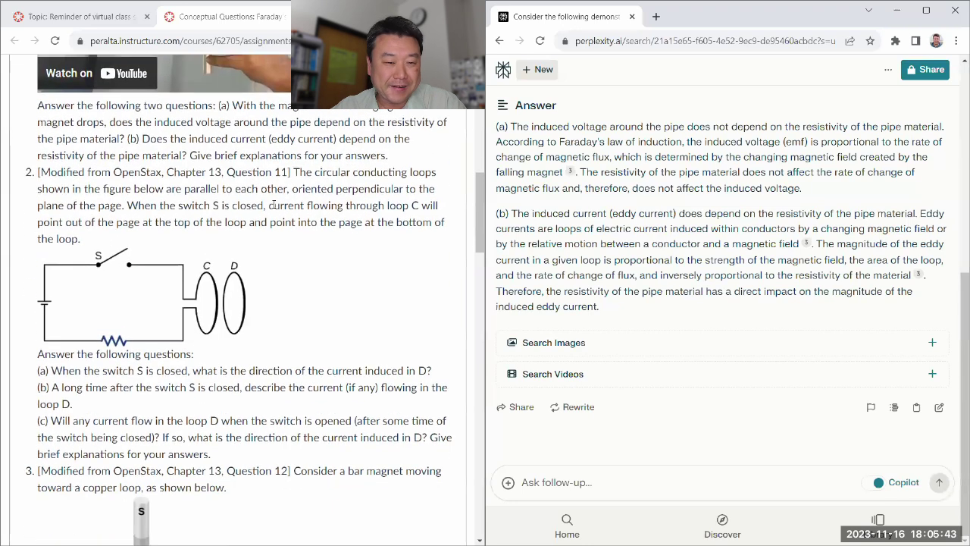
{"action": "left_click_drag", "start_coordinate": [294, 169], "coordinate": [337, 453]}
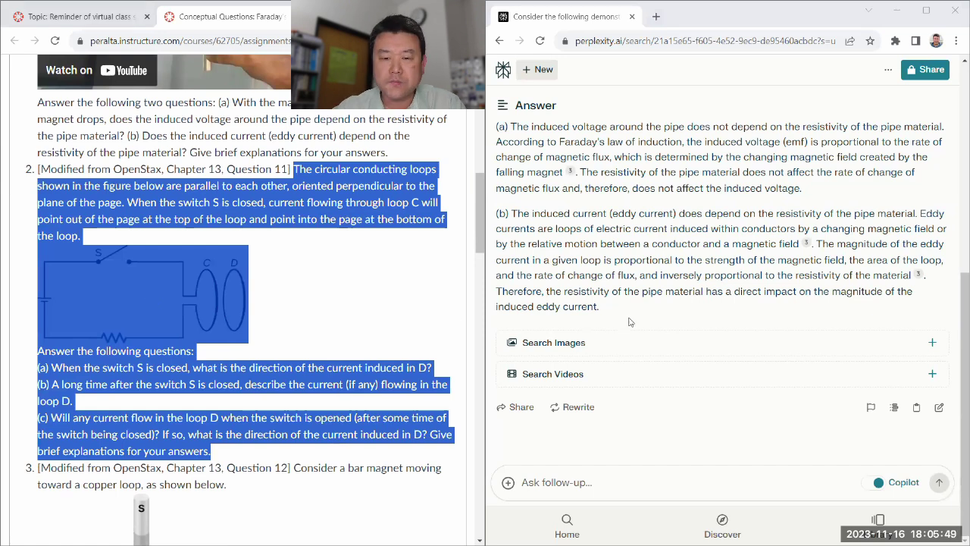
{"action": "left_click", "coordinate": [609, 483]}
{"action": "key", "text": "ctrl+v"}
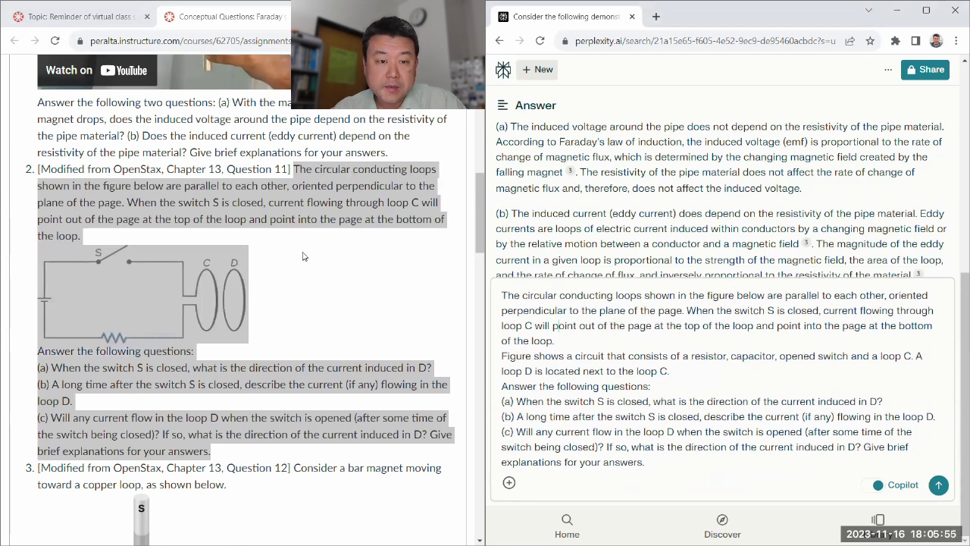
{"action": "left_click", "coordinate": [285, 204]}
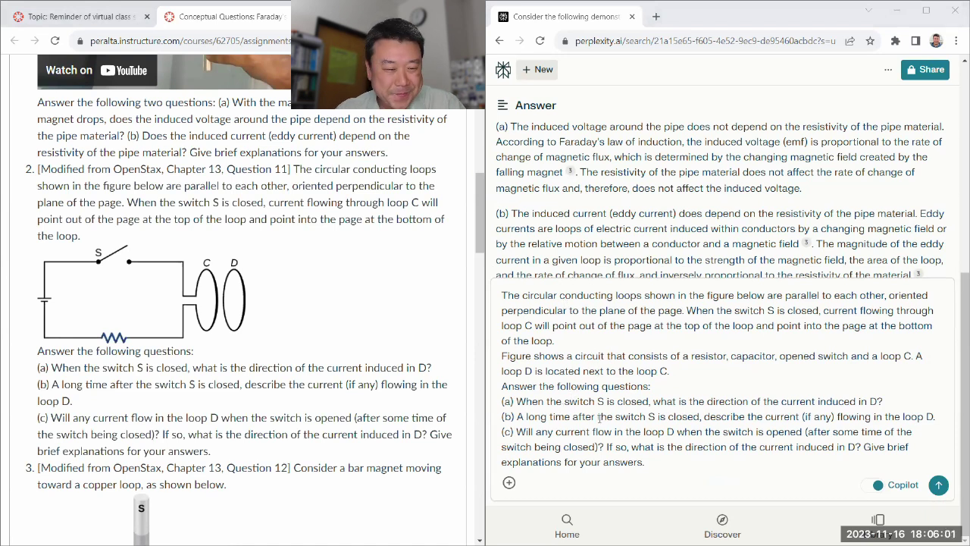
{"action": "left_click", "coordinate": [937, 485]}
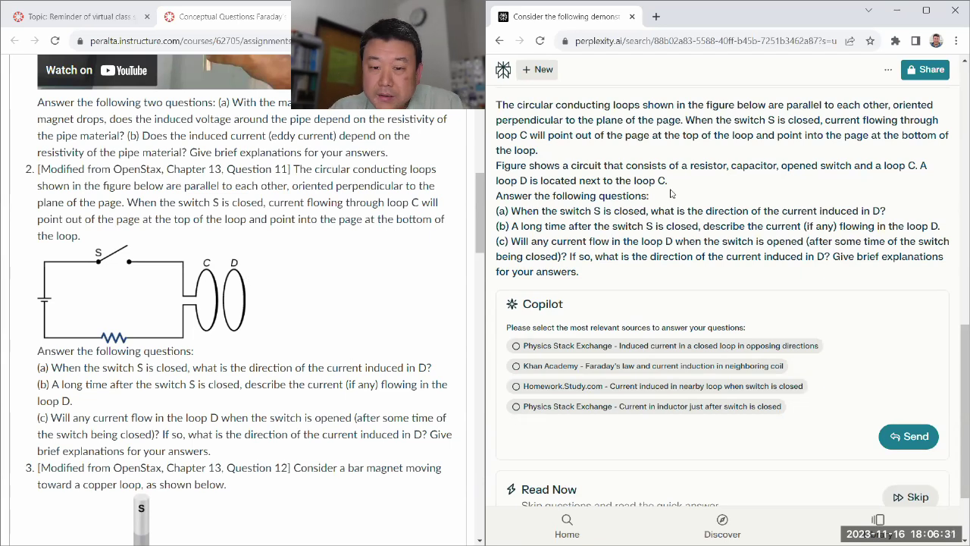
Choose both Physics Stack Exchange sources, Homework.Study.com and Khan Academy, then send to Copilot
{"action": "scroll", "coordinate": [670, 194], "scroll_direction": "down", "scroll_amount": 2}
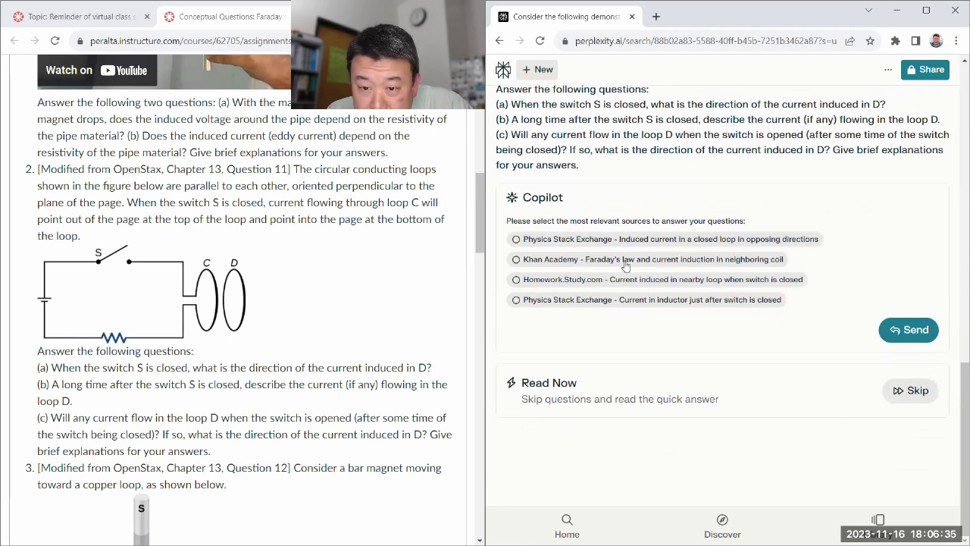
{"action": "left_click", "coordinate": [561, 240]}
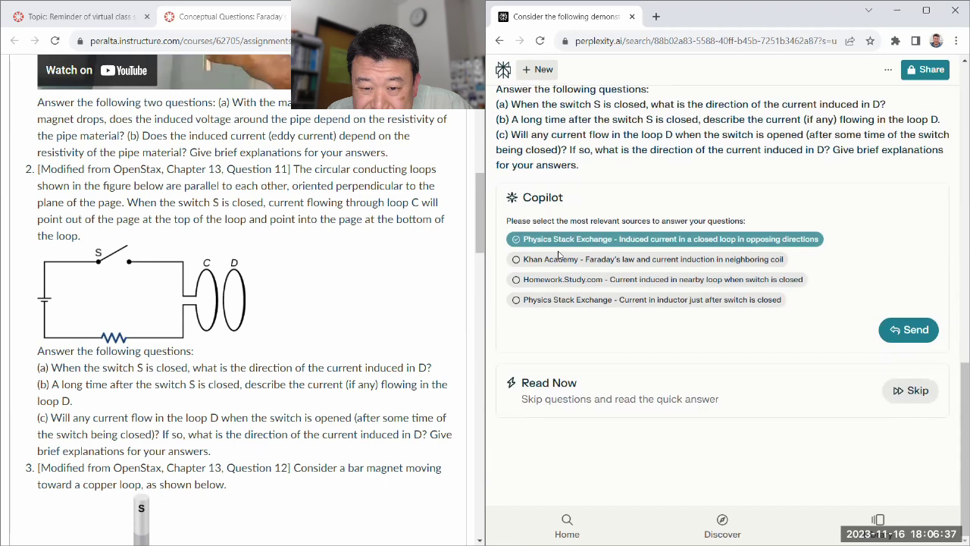
{"action": "left_click", "coordinate": [562, 301]}
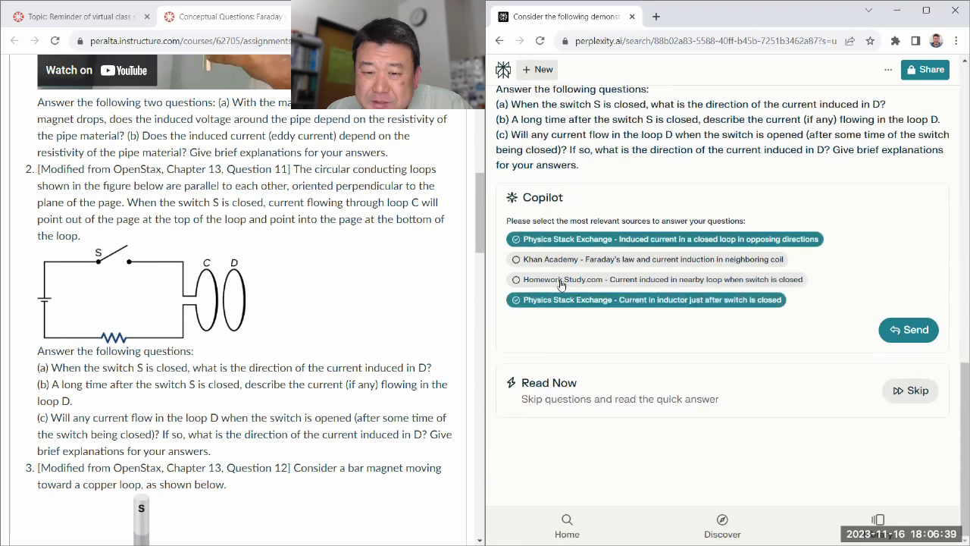
{"action": "left_click", "coordinate": [561, 280]}
{"action": "left_click", "coordinate": [561, 259]}
{"action": "left_click", "coordinate": [909, 330]}
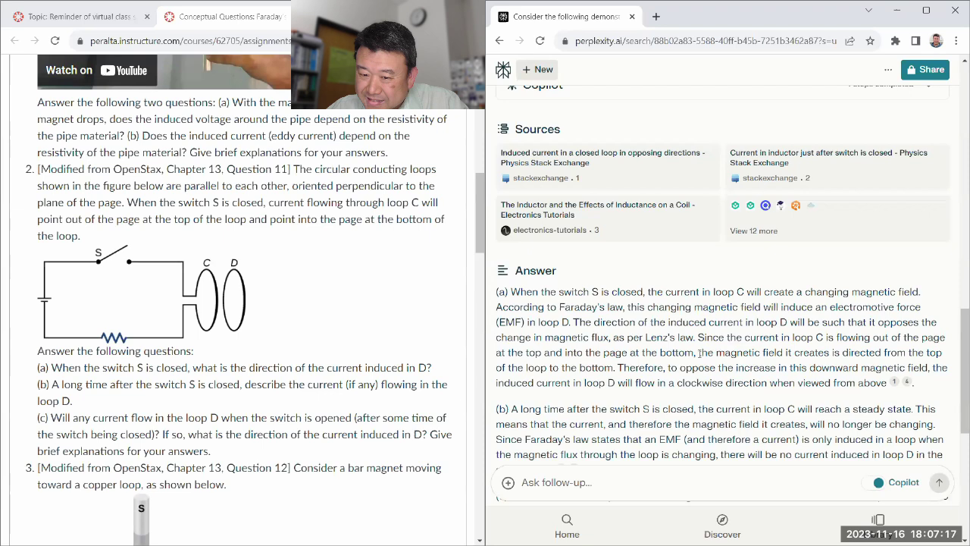
Highlight part (a)'s top-to-bottom field direction and clockwise induced-current conclusion
{"action": "left_click_drag", "start_coordinate": [698, 353], "coordinate": [618, 370]}
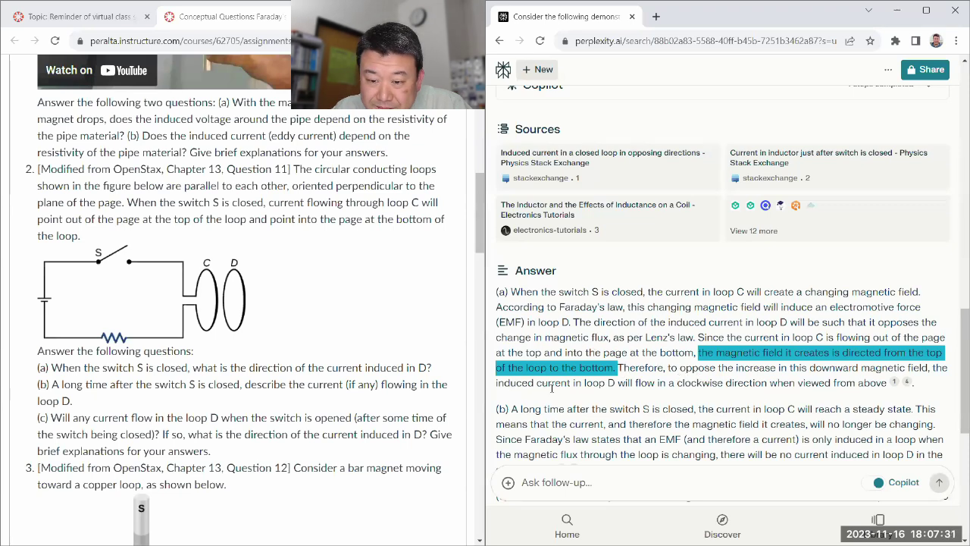
{"action": "left_click", "coordinate": [684, 367]}
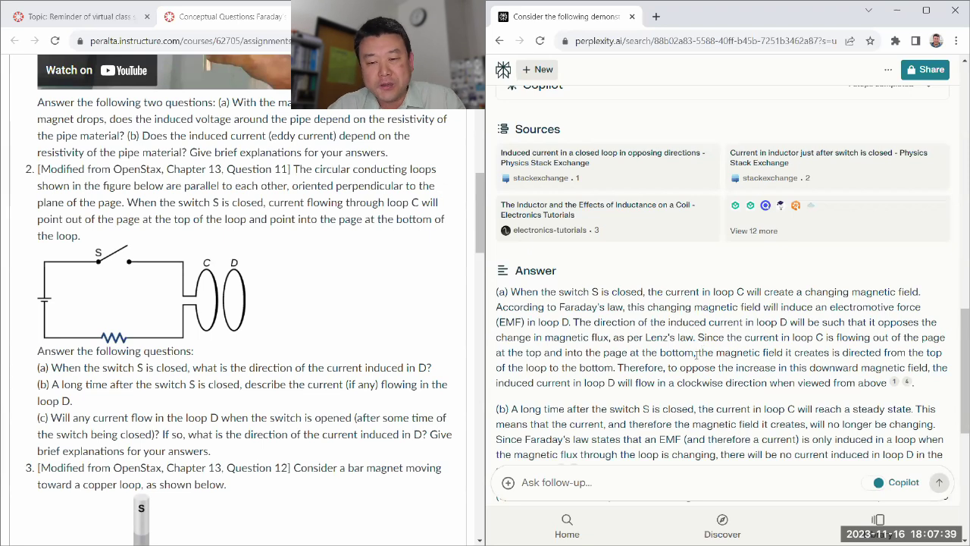
{"action": "left_click_drag", "start_coordinate": [695, 354], "coordinate": [926, 384]}
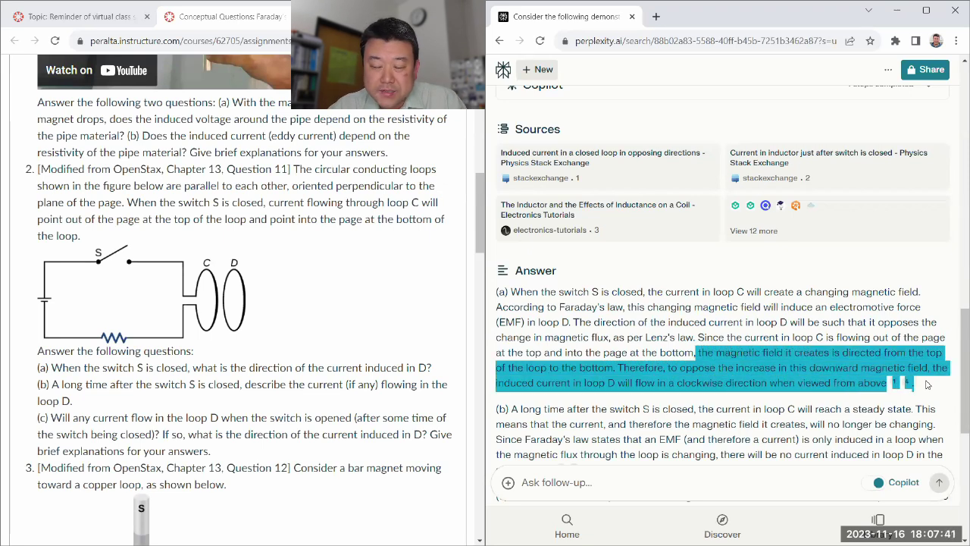
{"action": "left_click", "coordinate": [698, 359]}
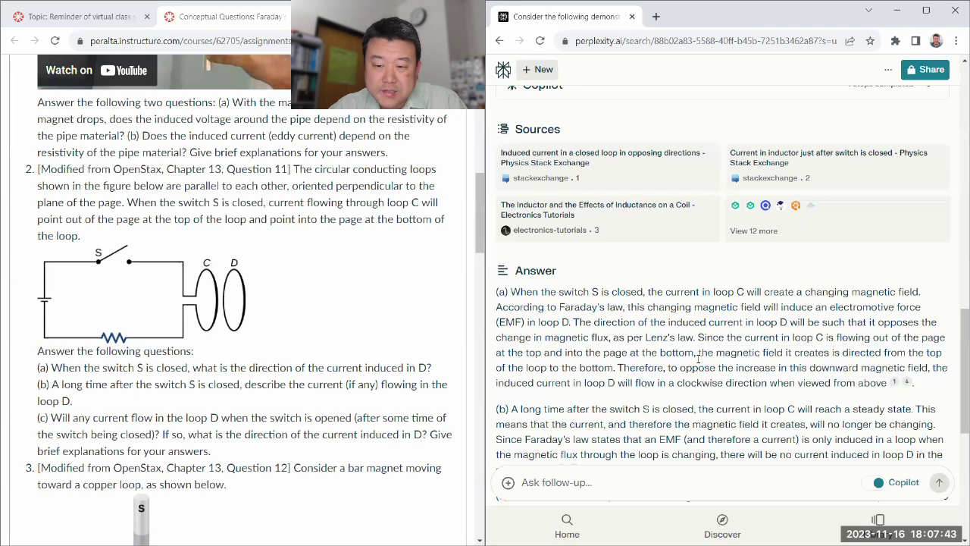
{"action": "left_click", "coordinate": [931, 388], "text": "shift"}
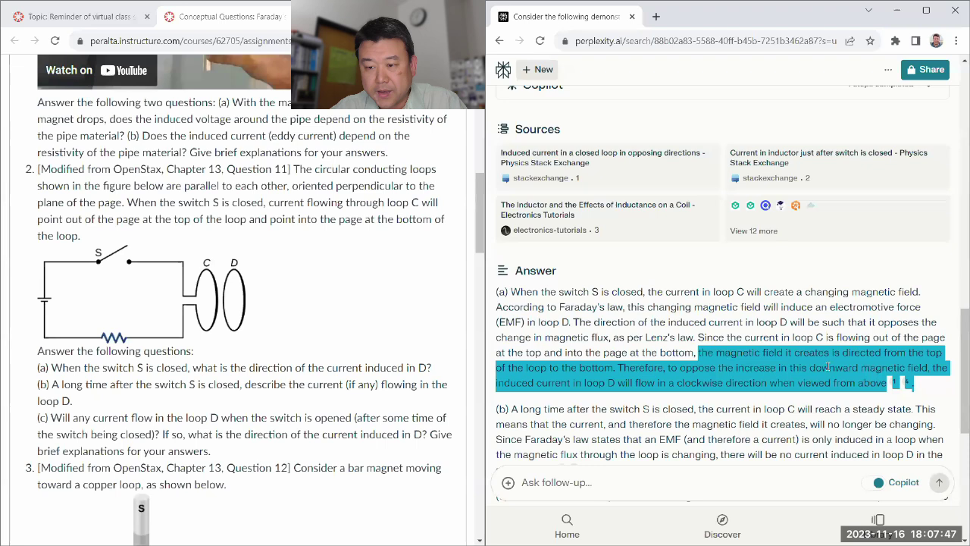
{"action": "left_click", "coordinate": [710, 337]}
{"action": "left_click", "coordinate": [691, 345]}
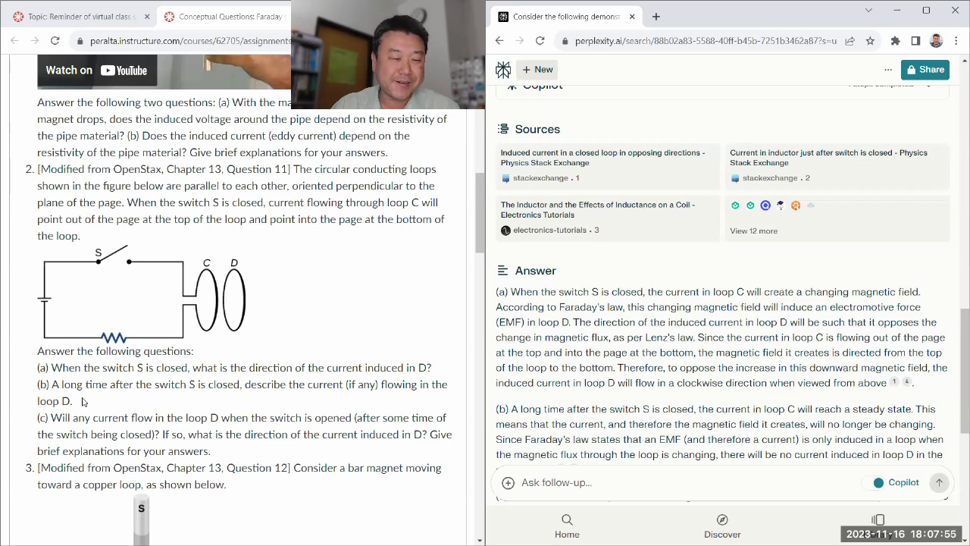
Highlight the 'no current' claim in part (b) and the counterclockwise conclusion in part (c)
{"action": "scroll", "coordinate": [79, 394], "scroll_direction": "down", "scroll_amount": 1}
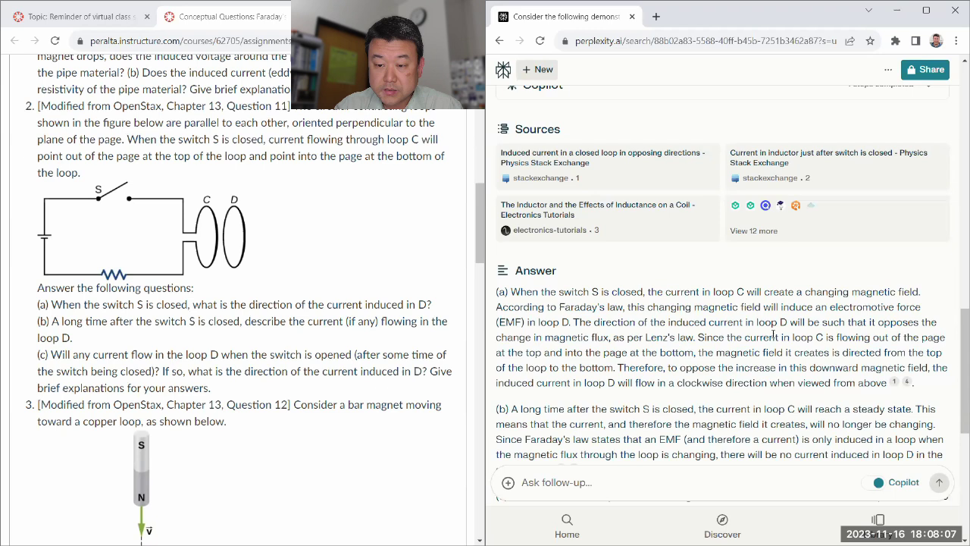
{"action": "scroll", "coordinate": [738, 333], "scroll_direction": "down", "scroll_amount": 2}
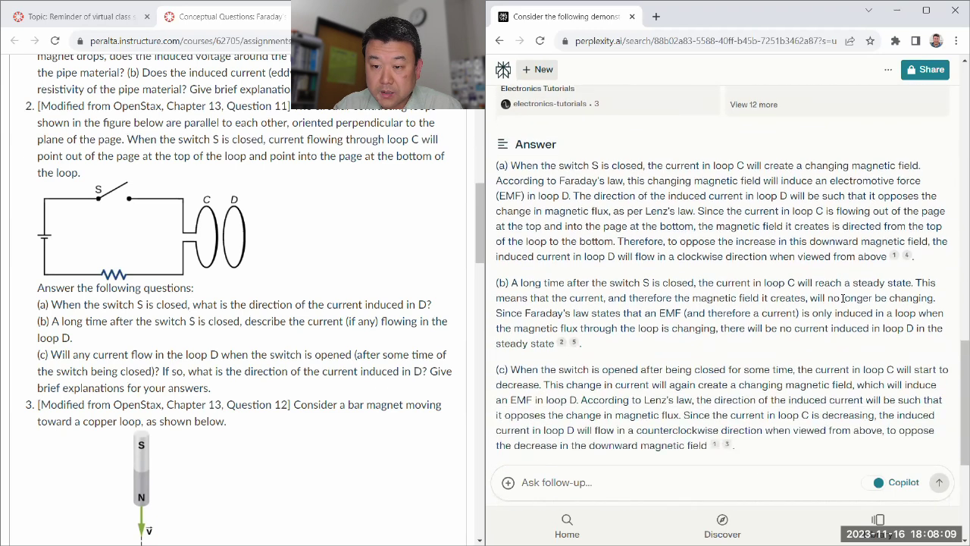
{"action": "left_click_drag", "start_coordinate": [779, 329], "coordinate": [834, 329]}
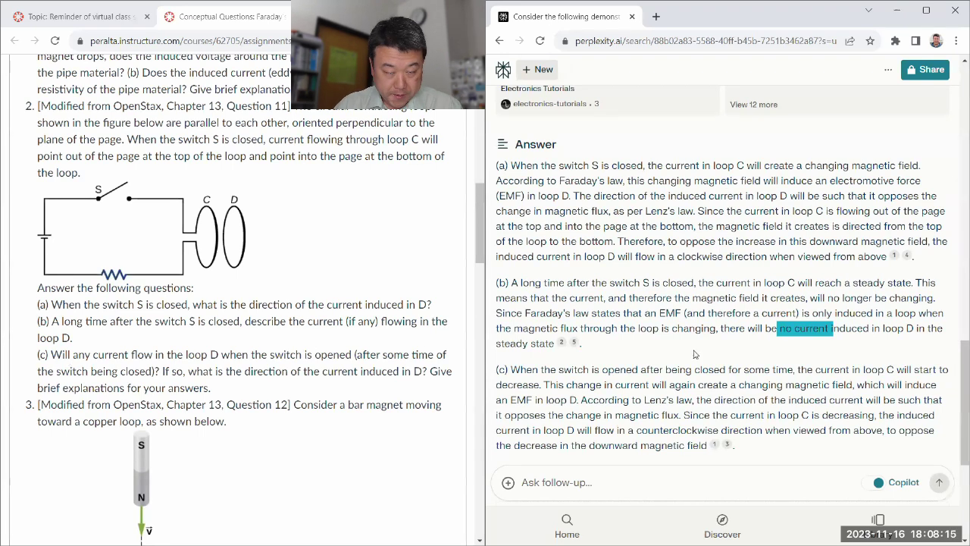
{"action": "scroll", "coordinate": [693, 353], "scroll_direction": "down", "scroll_amount": 1}
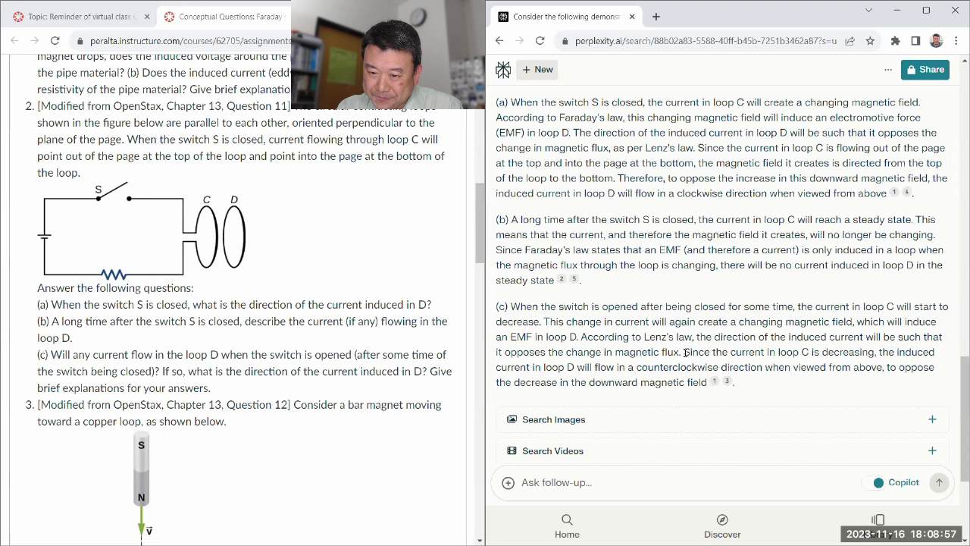
{"action": "left_click_drag", "start_coordinate": [684, 351], "coordinate": [835, 377]}
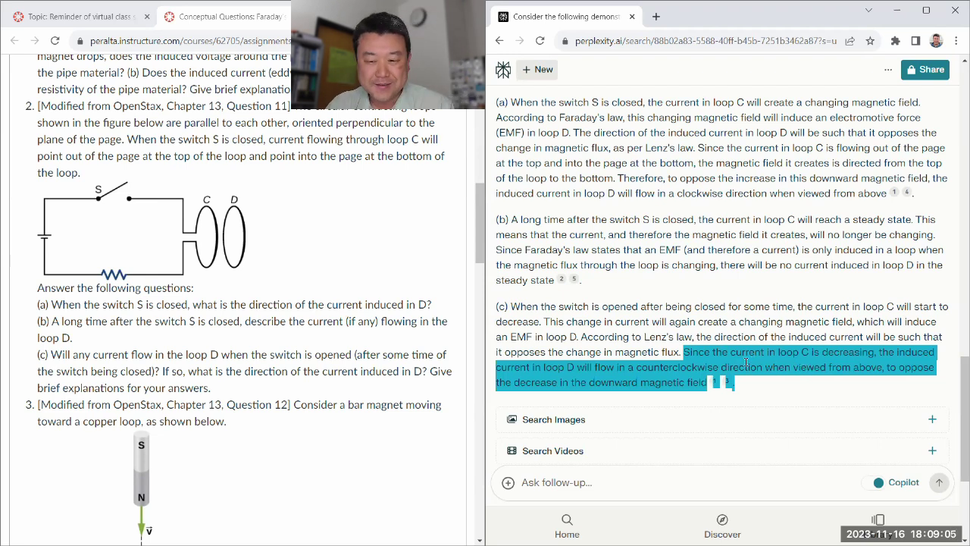
{"action": "scroll", "coordinate": [637, 352], "scroll_direction": "down", "scroll_amount": 1}
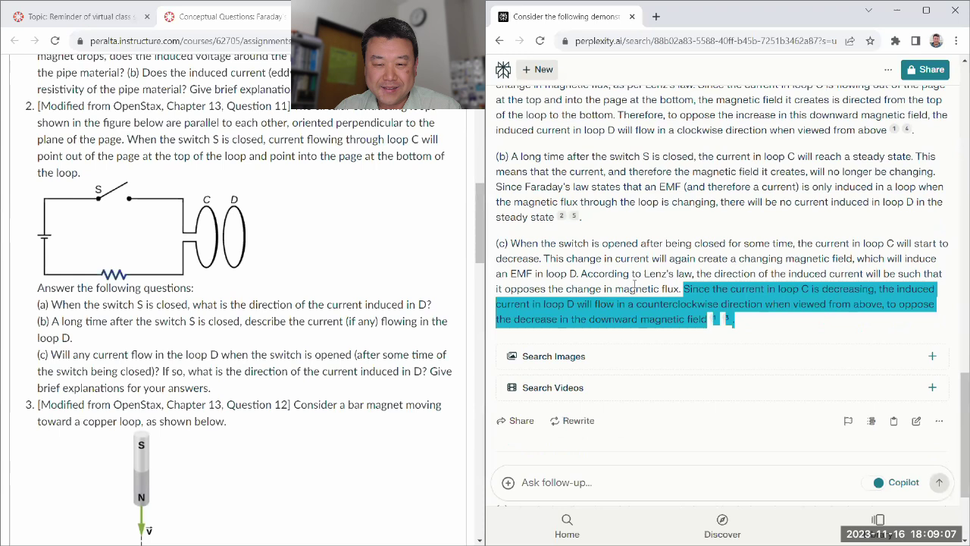
{"action": "left_click", "coordinate": [635, 284]}
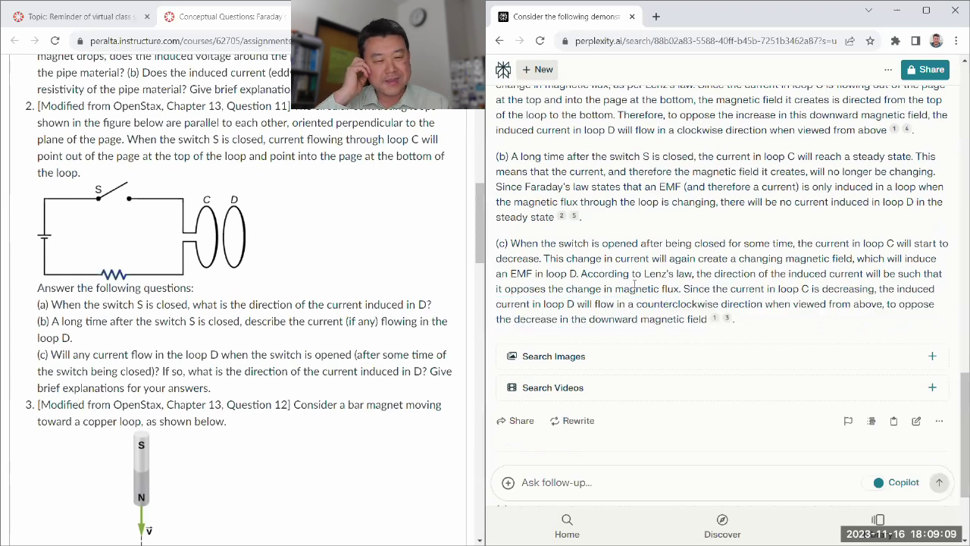
{"action": "scroll", "coordinate": [127, 317], "scroll_direction": "down", "scroll_amount": 3}
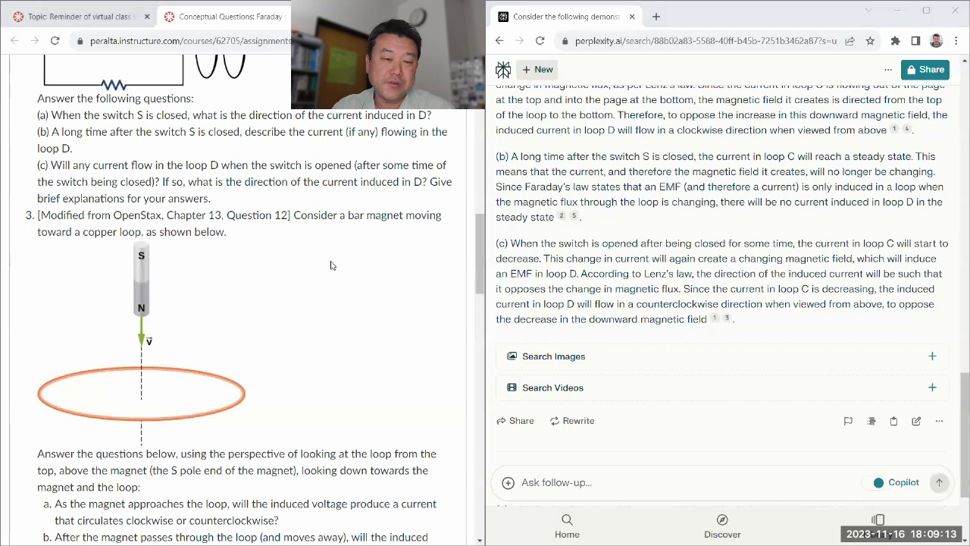
Copy question 3's bar-magnet and copper-loop text and figure from Canvas
{"action": "left_click_drag", "start_coordinate": [292, 218], "coordinate": [373, 499]}
{"action": "scroll", "coordinate": [362, 345], "scroll_direction": "down", "scroll_amount": 2}
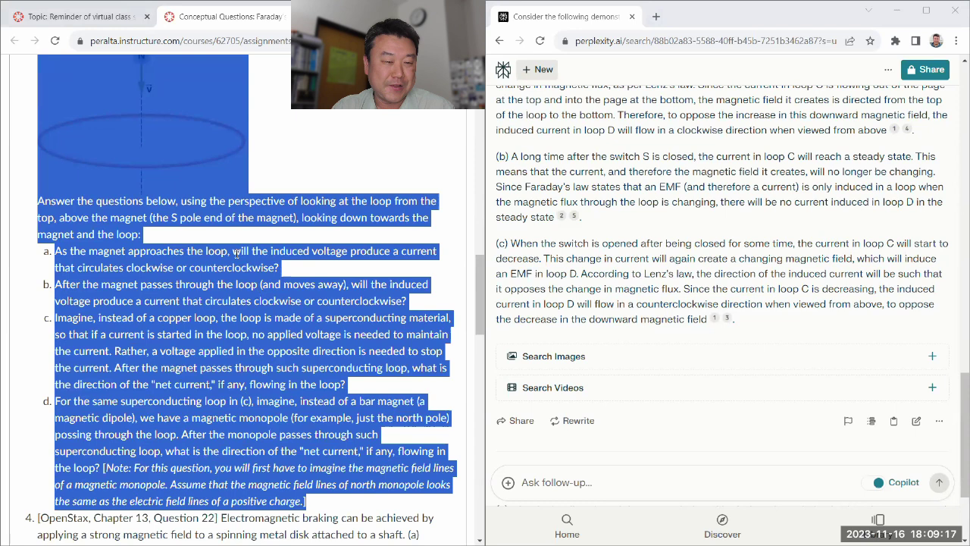
{"action": "right_click", "coordinate": [237, 256]}
{"action": "left_click", "coordinate": [273, 264]}
{"action": "scroll", "coordinate": [321, 331], "scroll_direction": "up", "scroll_amount": 3}
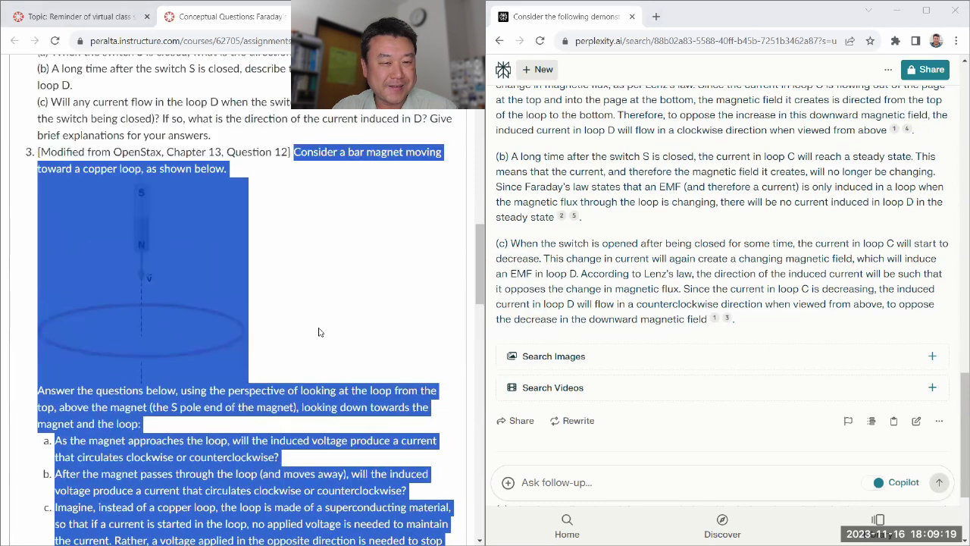
{"action": "left_click", "coordinate": [298, 392]}
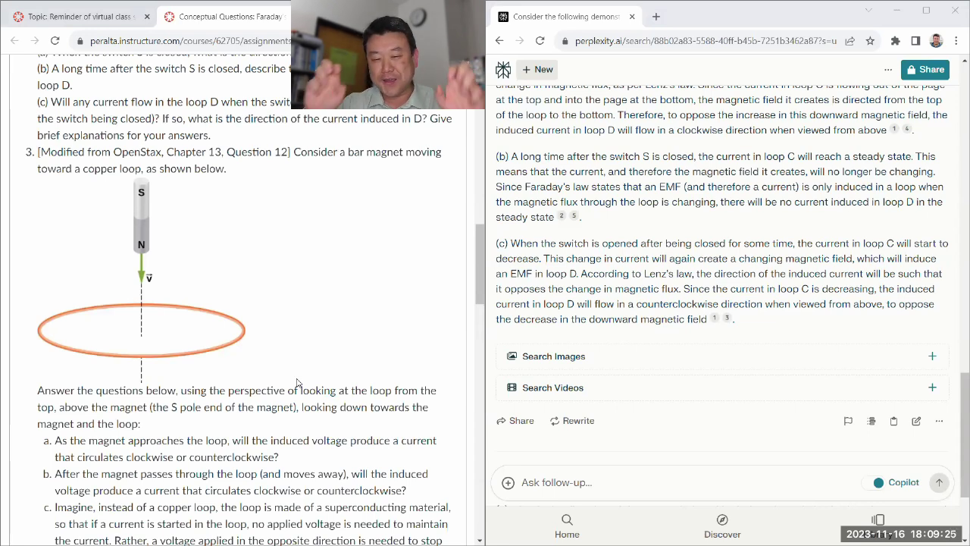
Paste question 3 into Perplexity's Ask follow-up box
{"action": "left_click", "coordinate": [605, 485]}
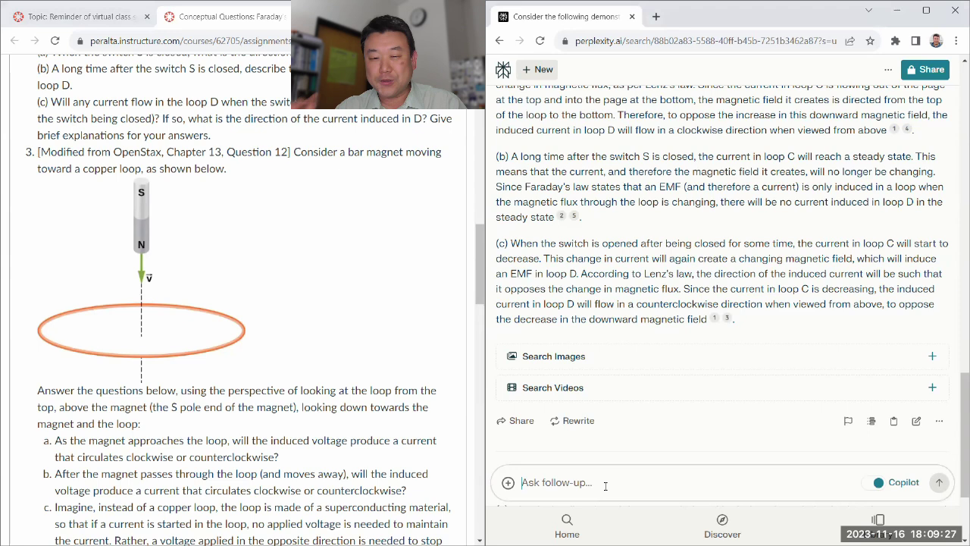
{"action": "key", "text": "ctrl+v"}
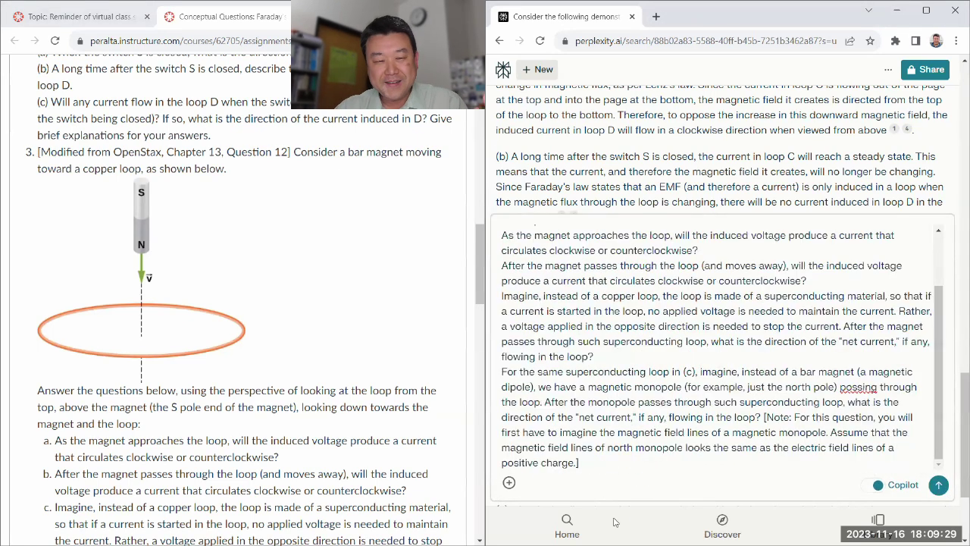
{"action": "scroll", "coordinate": [603, 379], "scroll_direction": "up", "scroll_amount": 3}
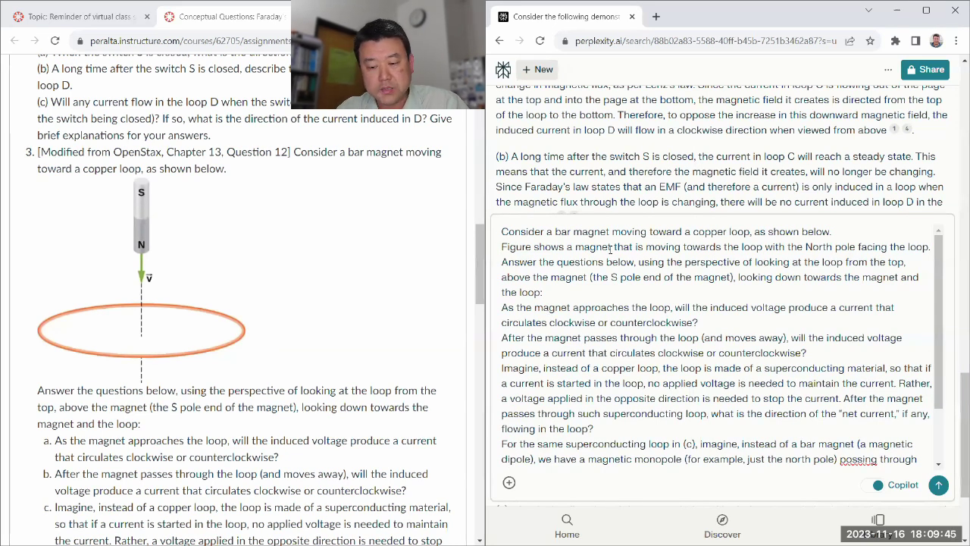
Add blank lines separating the figure description, magnet-approaches and magnet-passes questions
{"action": "key", "text": "shift+Return"}
{"action": "key", "text": "Down"}
{"action": "key", "text": "Down"}
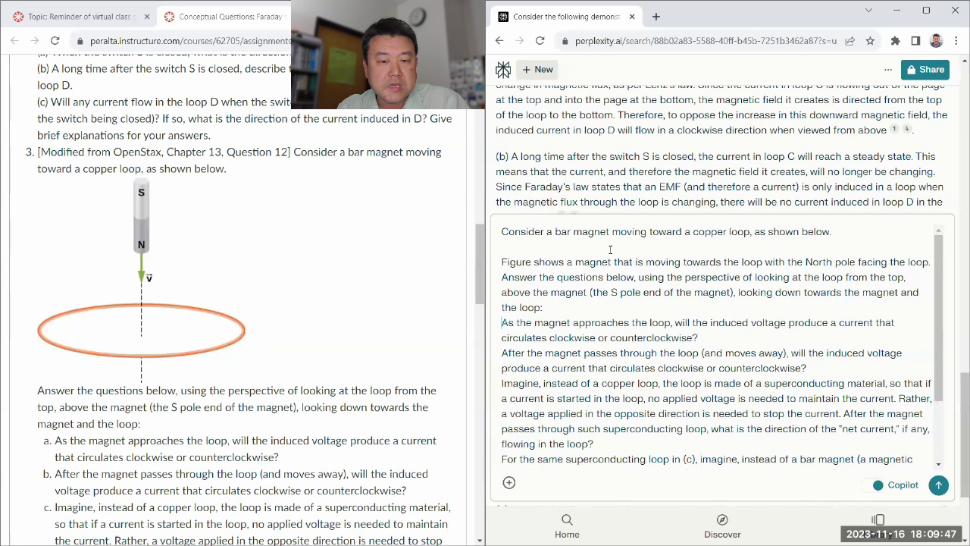
{"action": "key", "text": "shift+Return"}
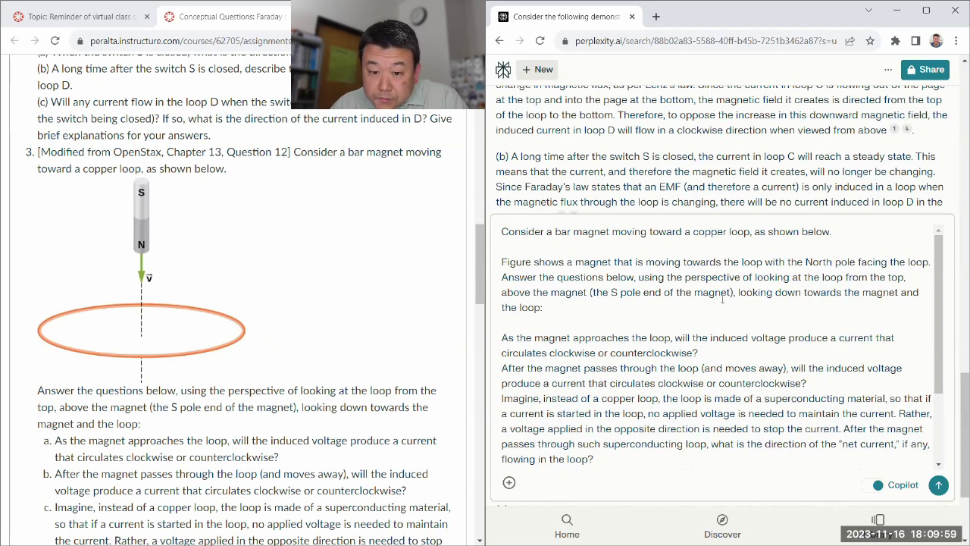
{"action": "key", "text": "BackSpace"}
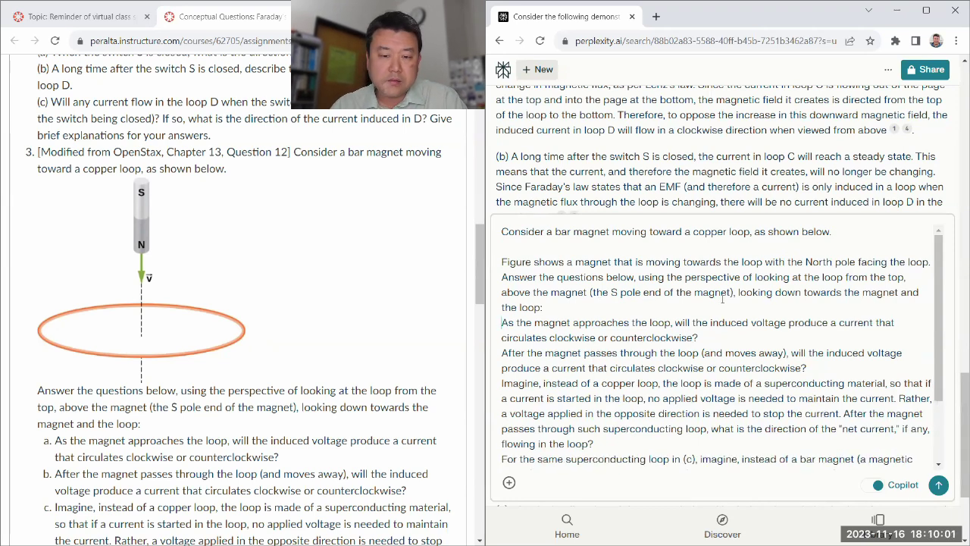
{"action": "key", "text": "Down"}
{"action": "key", "text": "Down"}
{"action": "key", "text": "Return"}
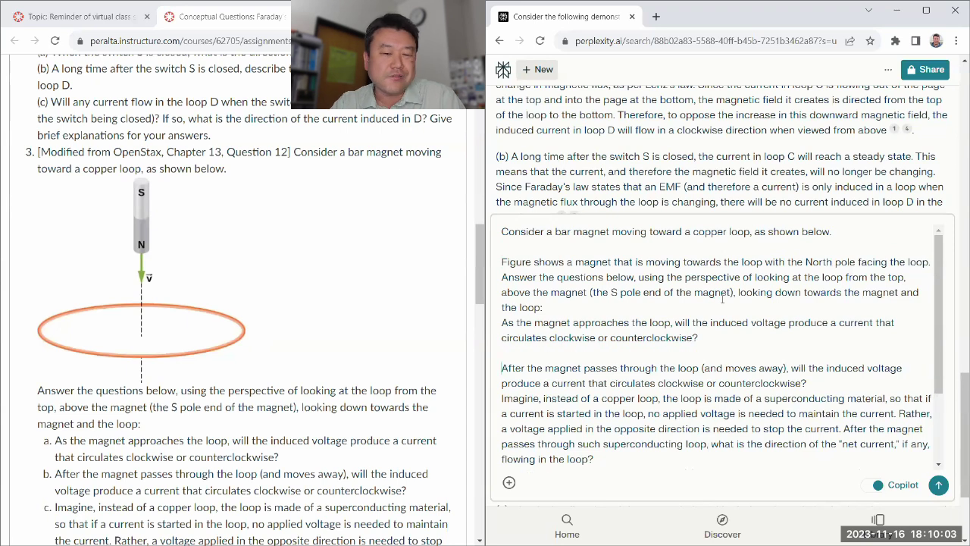
{"action": "scroll", "coordinate": [707, 309], "scroll_direction": "down", "scroll_amount": 3}
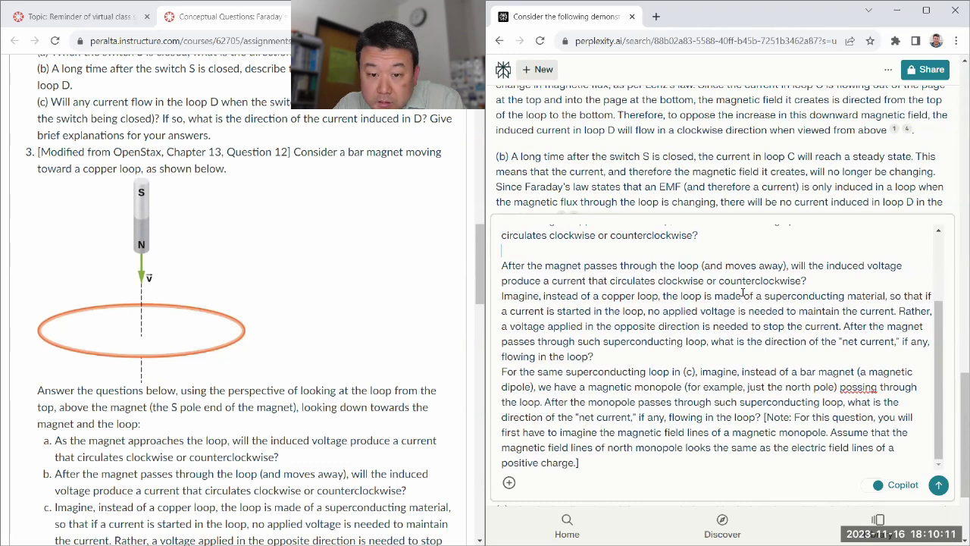
{"action": "scroll", "coordinate": [558, 279], "scroll_direction": "up", "scroll_amount": 3}
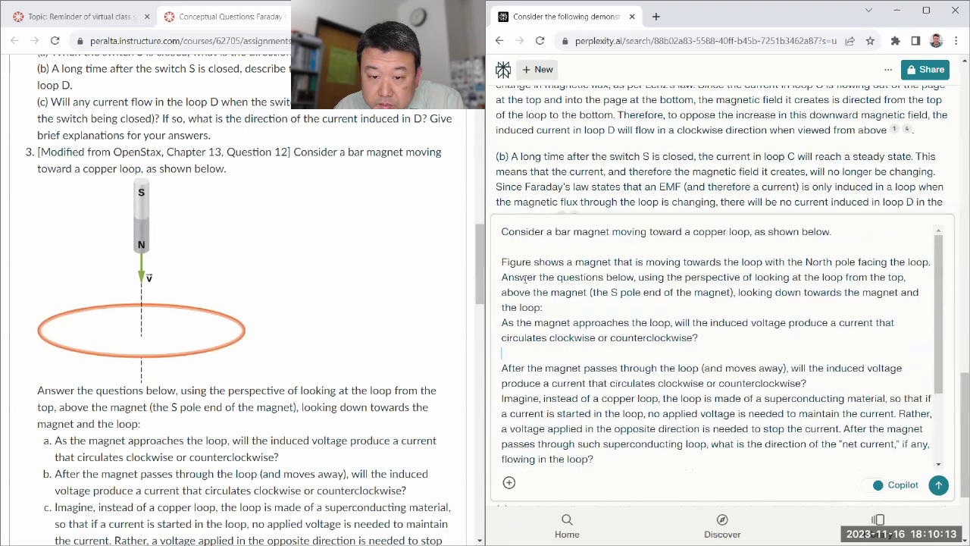
{"action": "scroll", "coordinate": [525, 278], "scroll_direction": "up", "scroll_amount": 2}
{"action": "scroll", "coordinate": [536, 287], "scroll_direction": "down", "scroll_amount": 1}
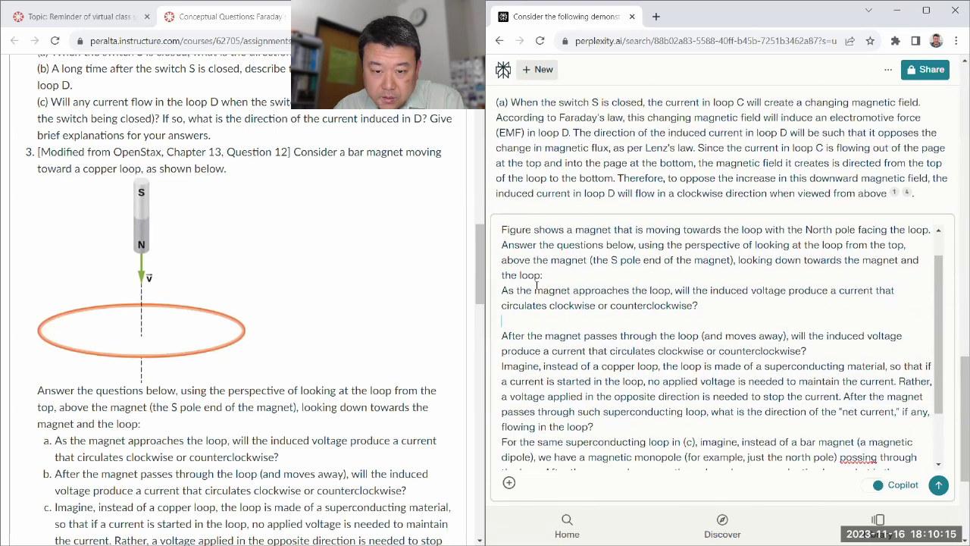
{"action": "scroll", "coordinate": [536, 287], "scroll_direction": "down", "scroll_amount": 2}
{"action": "scroll", "coordinate": [535, 286], "scroll_direction": "up", "scroll_amount": 4}
{"action": "scroll", "coordinate": [597, 198], "scroll_direction": "down", "scroll_amount": 4}
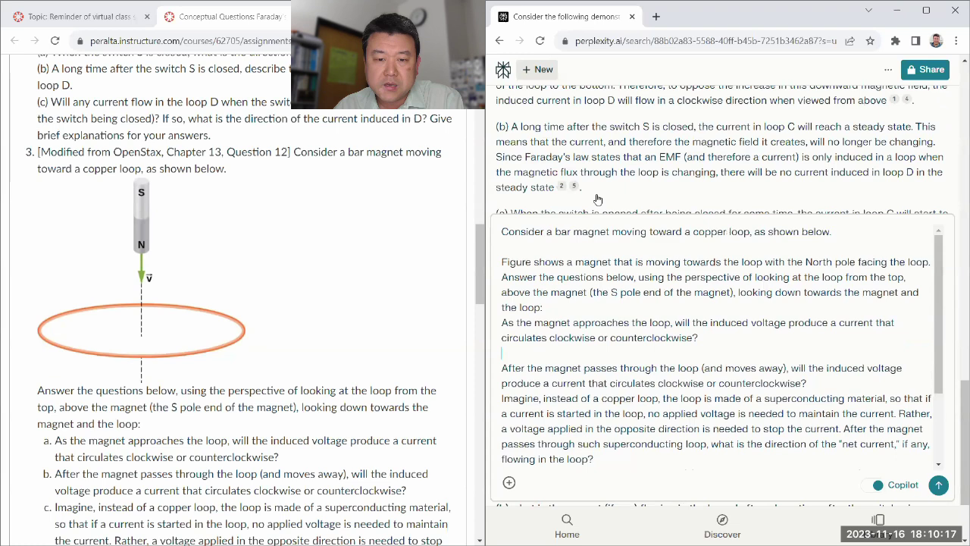
{"action": "scroll", "coordinate": [597, 198], "scroll_direction": "down", "scroll_amount": 2}
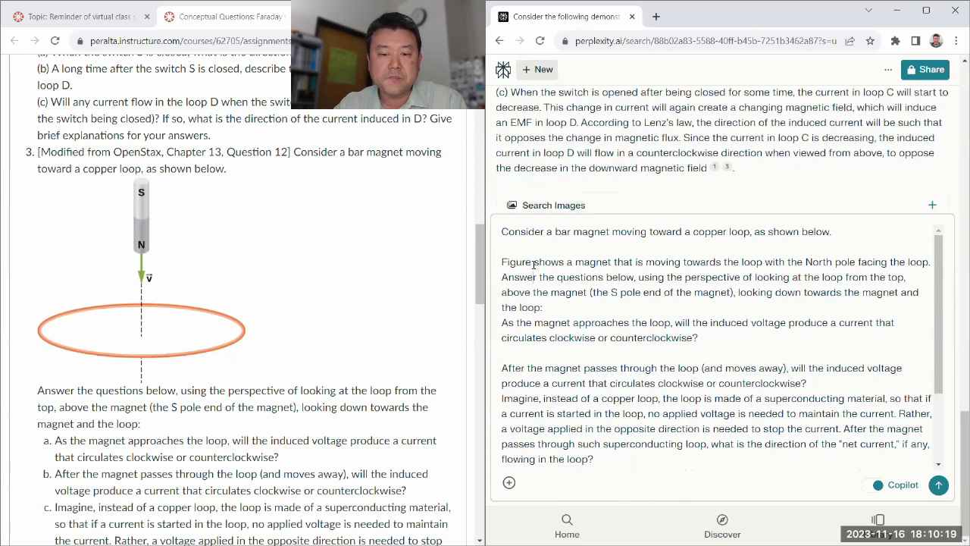
Space out the instructions and label the first sub-questions (a), (b) and (c)
{"action": "key", "text": "Return"}
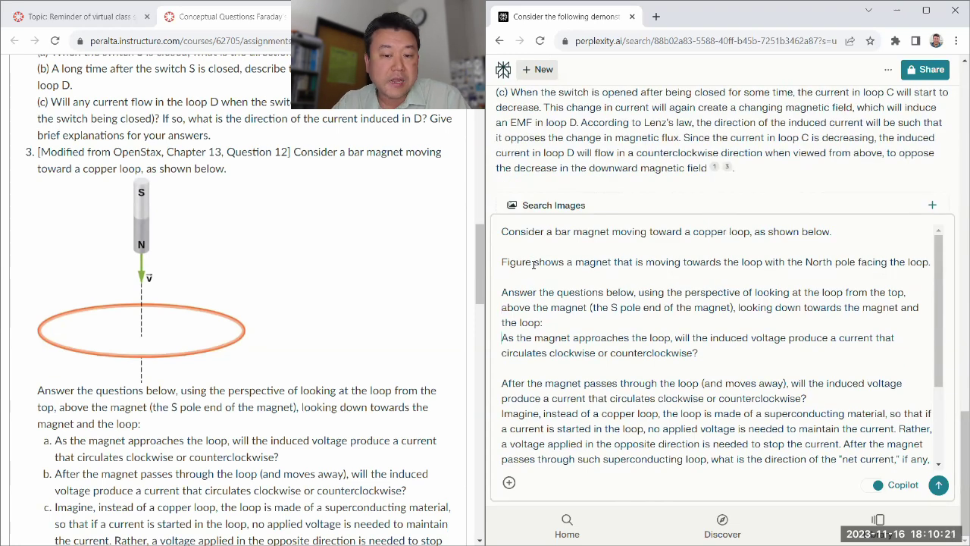
{"action": "key", "text": "Down"}
{"action": "key", "text": "Down"}
{"action": "key", "text": "Down"}
{"action": "key", "text": "Return"}
{"action": "type", "text": "(a)"}
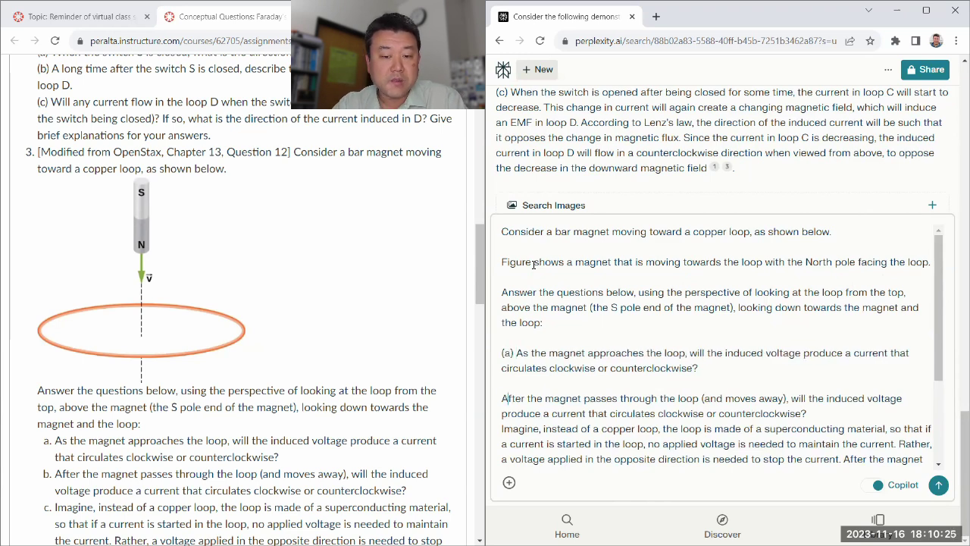
{"action": "key", "text": "BackSpace"}
{"action": "type", "text": "(b) "}
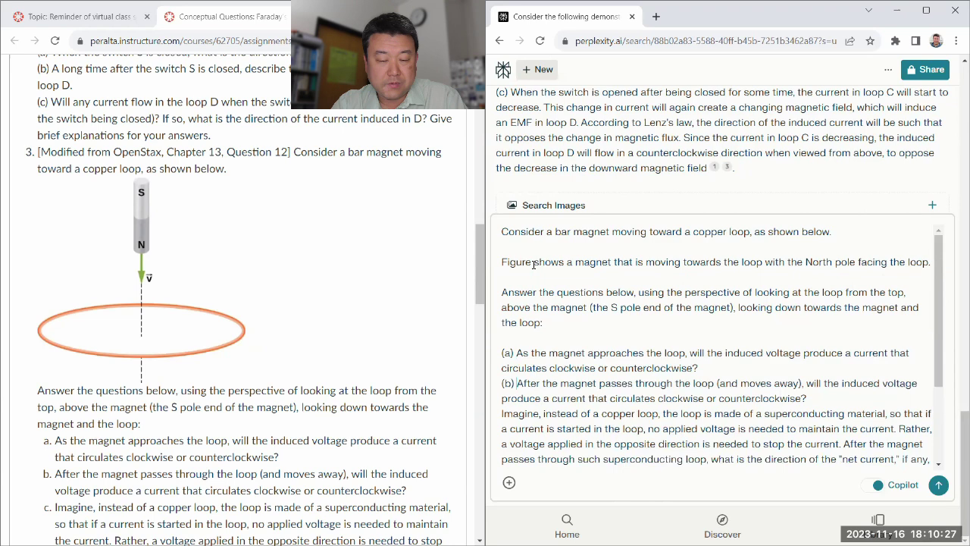
{"action": "type", "text": "(c)"}
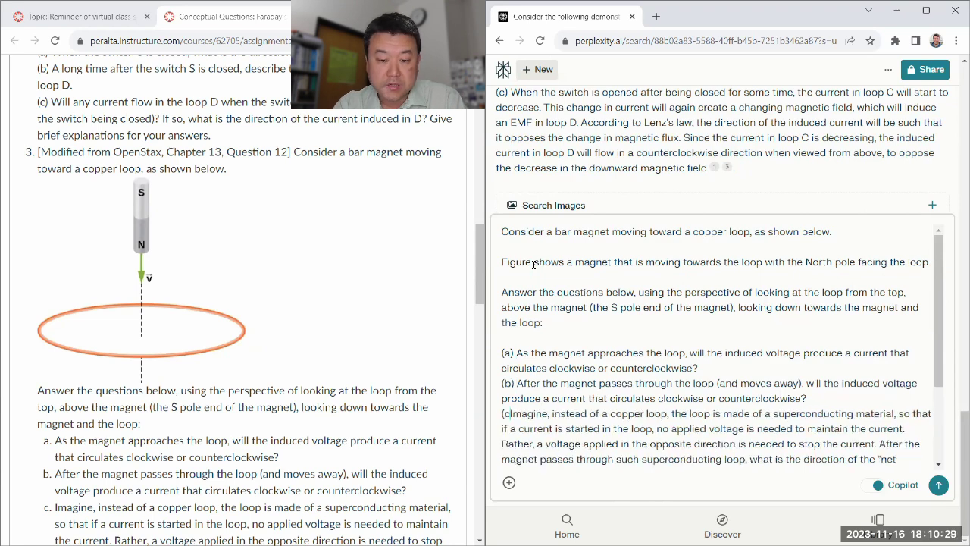
Label the final monopole sub-question (d)
{"action": "scroll", "coordinate": [309, 285], "scroll_direction": "down", "scroll_amount": 1}
{"action": "scroll", "coordinate": [309, 286], "scroll_direction": "down", "scroll_amount": 2}
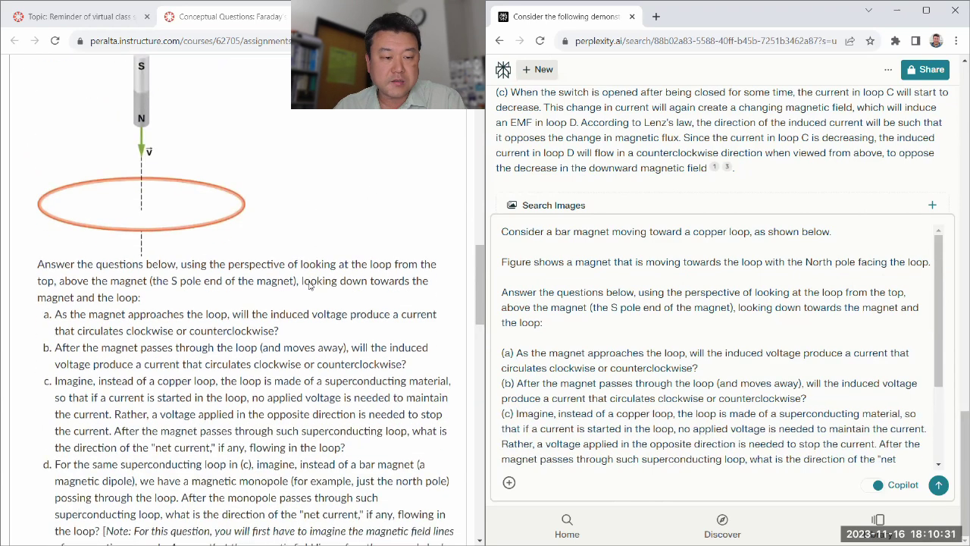
{"action": "scroll", "coordinate": [690, 374], "scroll_direction": "down", "scroll_amount": 2}
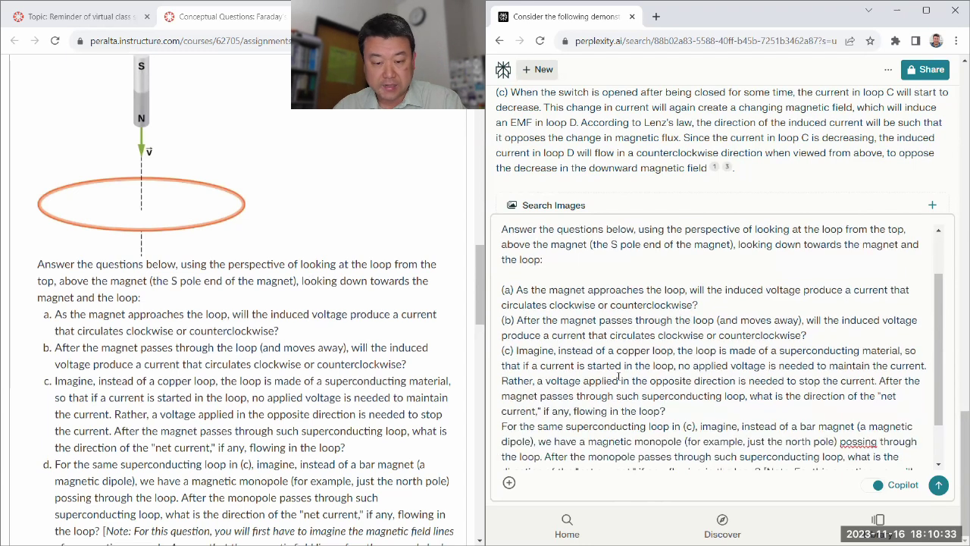
{"action": "left_click", "coordinate": [610, 427]}
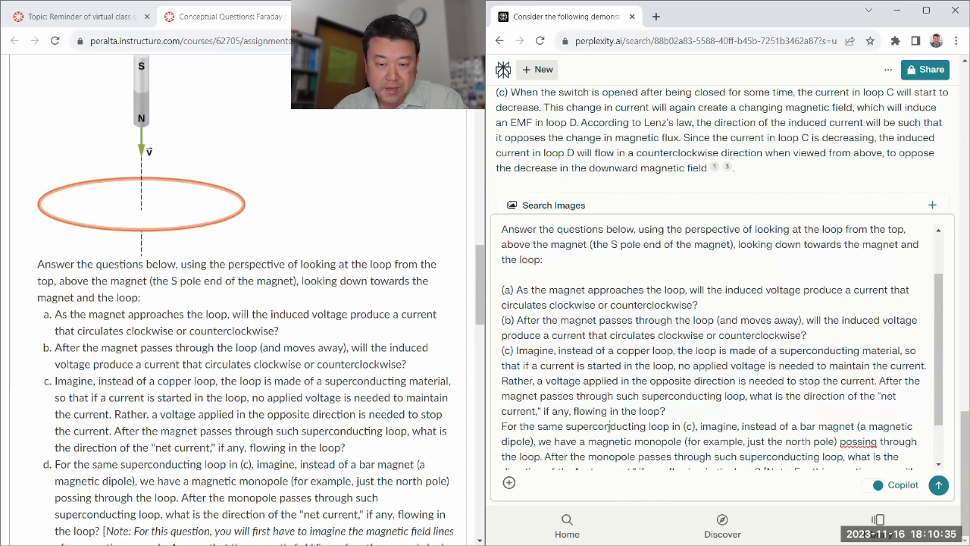
{"action": "key", "text": "Home"}
{"action": "type", "text": "("}
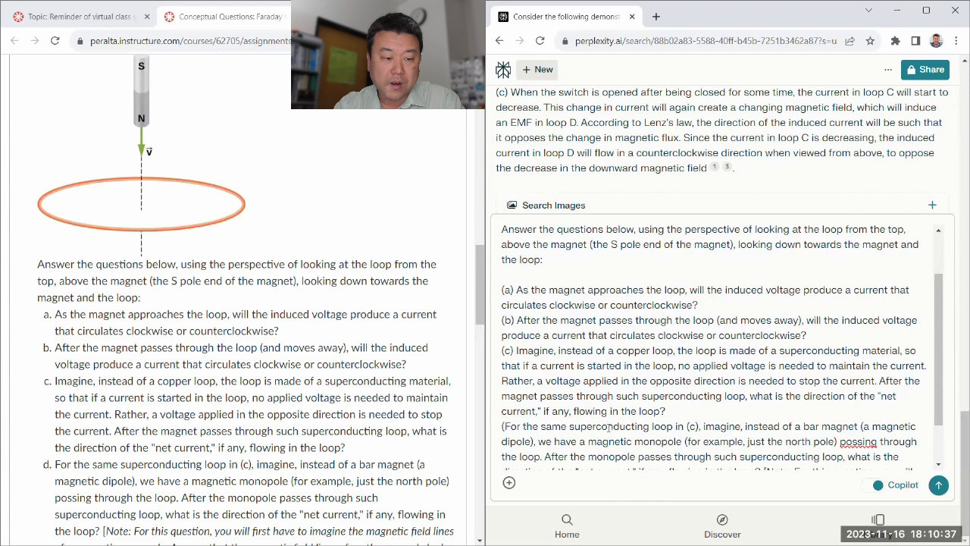
{"action": "type", "text": "d)"}
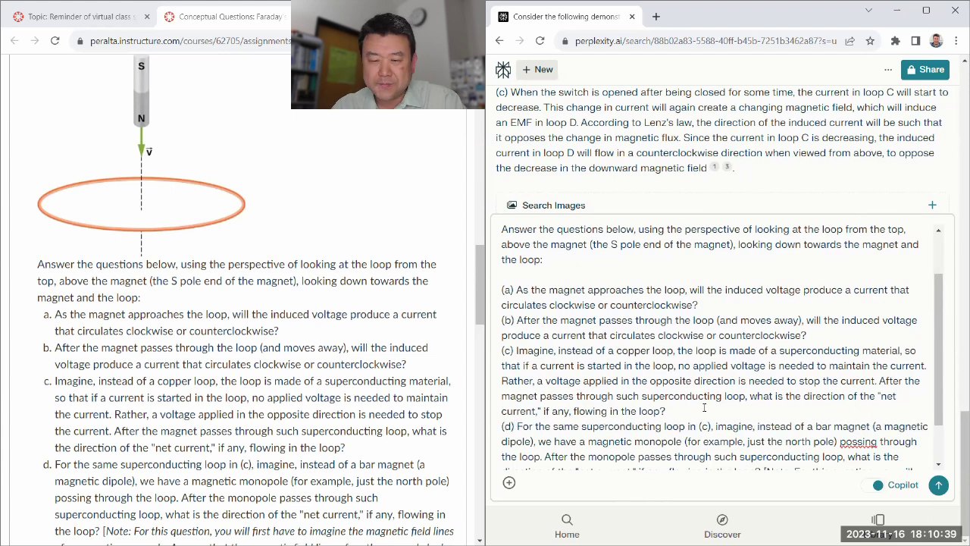
{"action": "scroll", "coordinate": [698, 431], "scroll_direction": "down", "scroll_amount": 2}
{"action": "scroll", "coordinate": [300, 409], "scroll_direction": "down", "scroll_amount": 3}
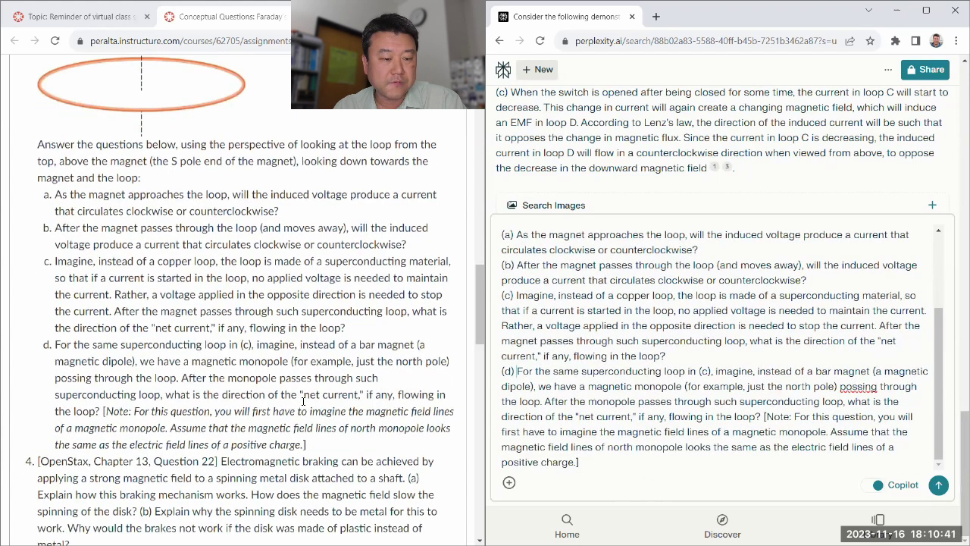
{"action": "scroll", "coordinate": [303, 401], "scroll_direction": "up", "scroll_amount": 1}
{"action": "scroll", "coordinate": [303, 401], "scroll_direction": "up", "scroll_amount": 3}
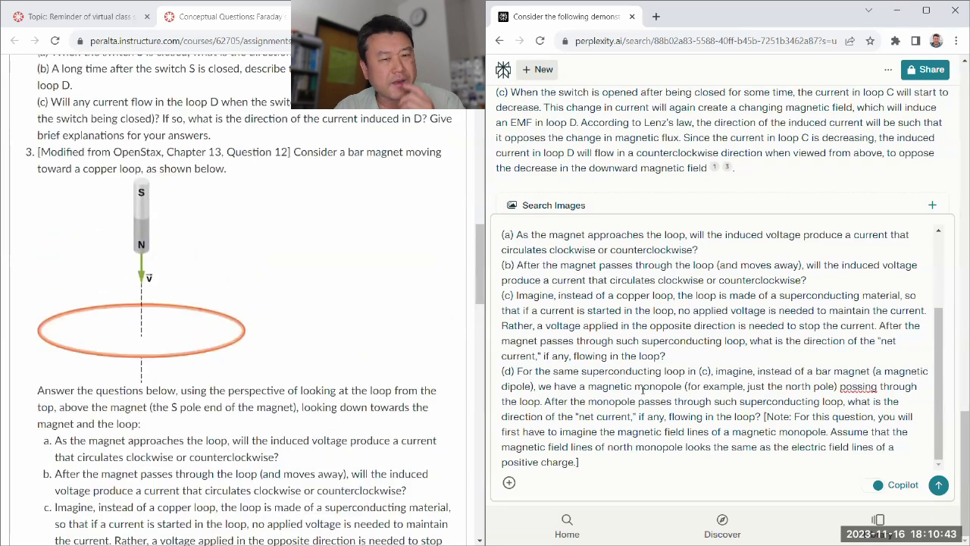
{"action": "scroll", "coordinate": [339, 388], "scroll_direction": "down", "scroll_amount": 2}
{"action": "scroll", "coordinate": [338, 388], "scroll_direction": "up", "scroll_amount": 2}
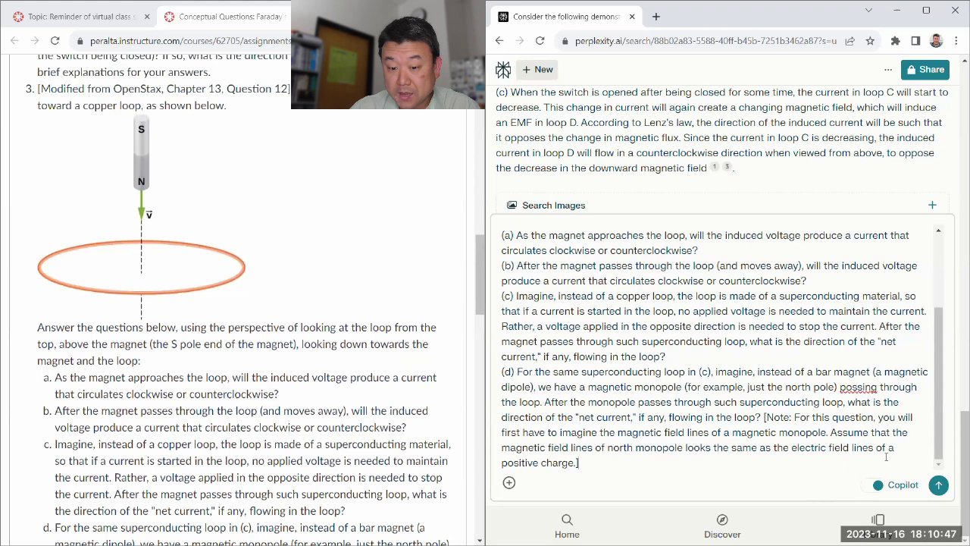
Submit the relabelled question 3 and scroll past the sources to its answer
{"action": "left_click", "coordinate": [938, 482]}
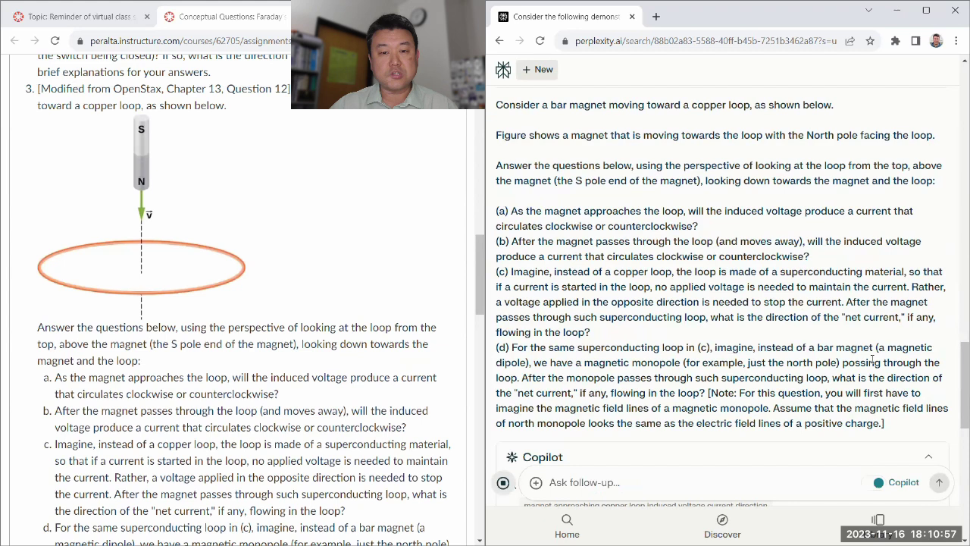
{"action": "scroll", "coordinate": [787, 361], "scroll_direction": "down", "scroll_amount": 1}
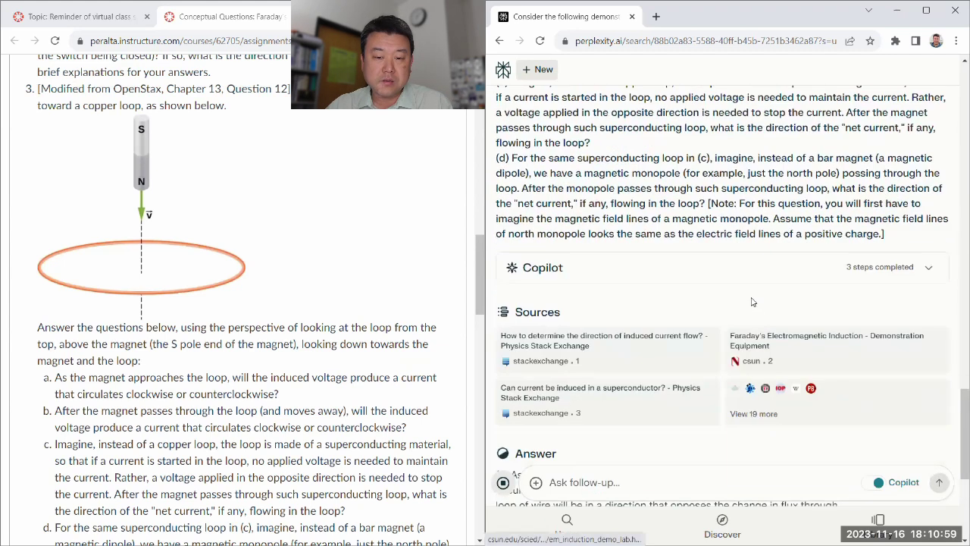
{"action": "scroll", "coordinate": [746, 257], "scroll_direction": "up", "scroll_amount": 2}
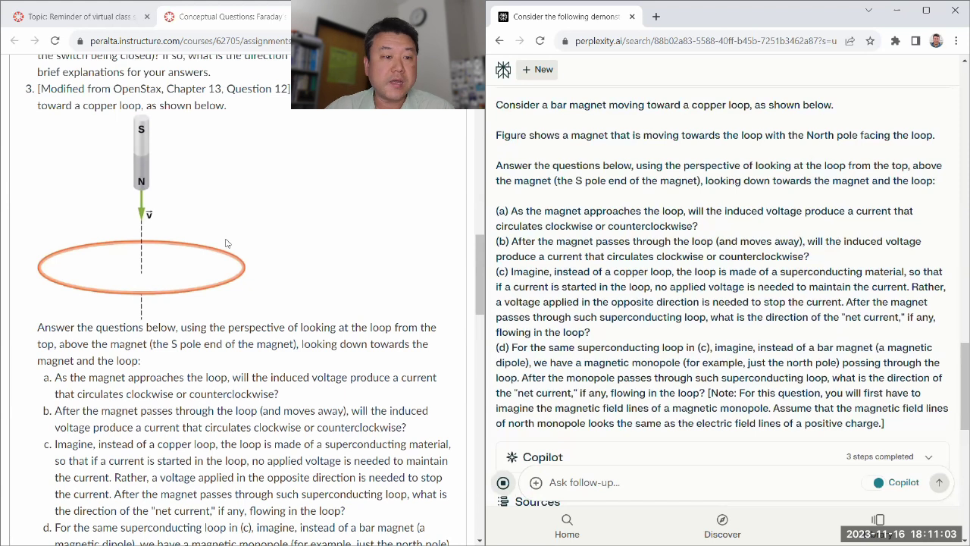
{"action": "scroll", "coordinate": [581, 194], "scroll_direction": "down", "scroll_amount": 1}
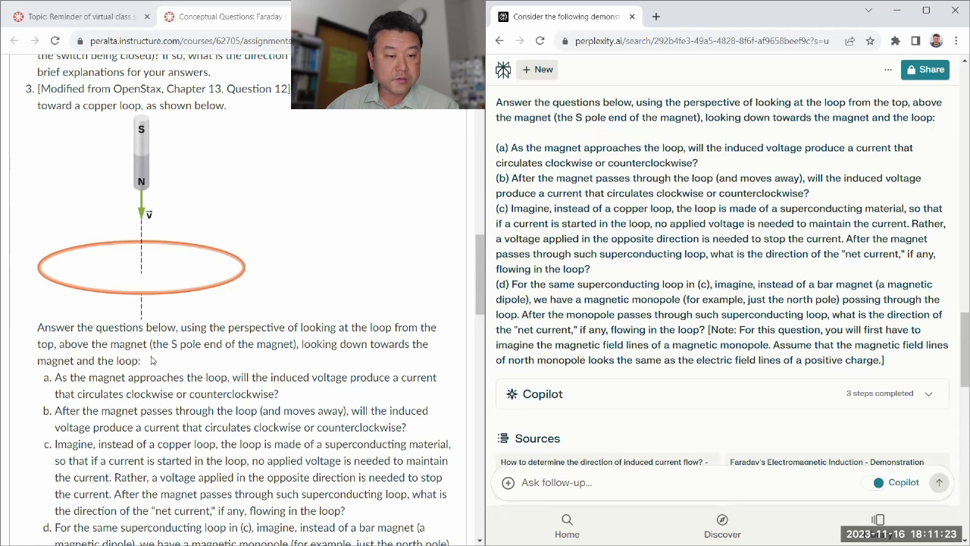
{"action": "scroll", "coordinate": [219, 344], "scroll_direction": "down", "scroll_amount": 2}
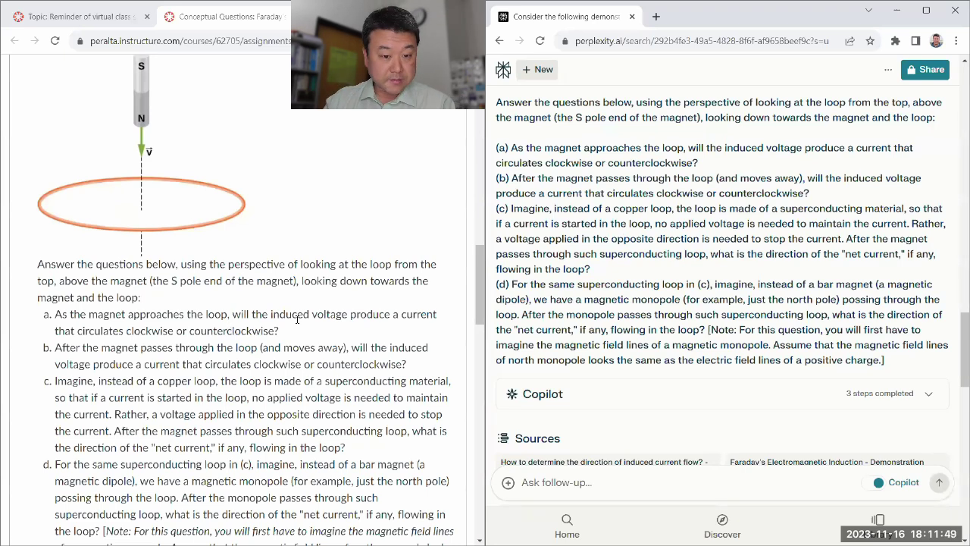
{"action": "scroll", "coordinate": [688, 280], "scroll_direction": "down", "scroll_amount": 4}
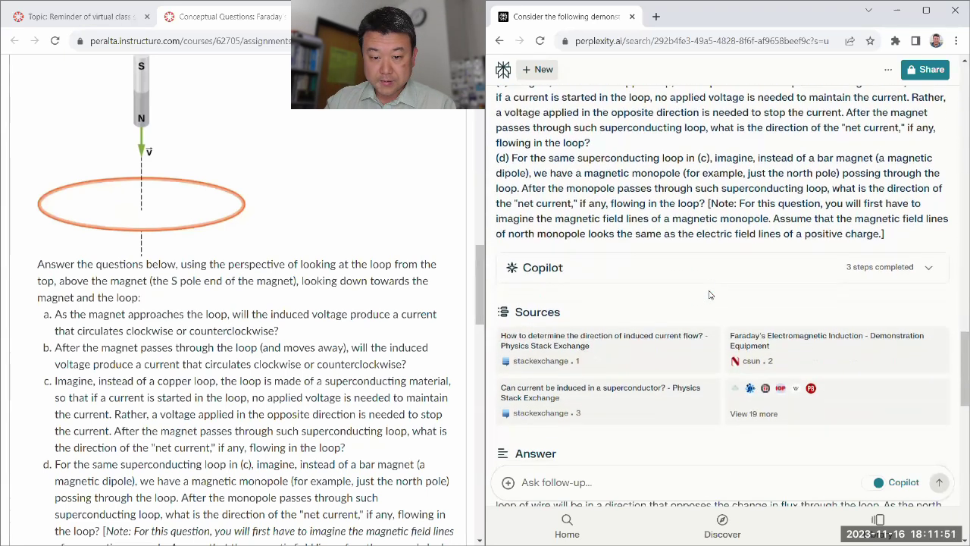
{"action": "scroll", "coordinate": [687, 280], "scroll_direction": "down", "scroll_amount": 1}
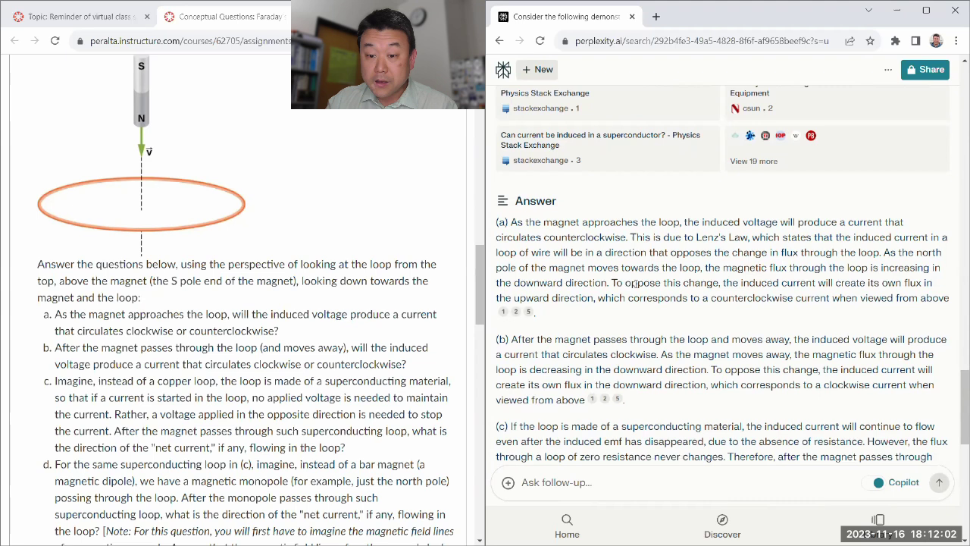
Highlight answer (a)'s induced-current reasoning, then scroll down to answer (d) and its images
{"action": "left_click_drag", "start_coordinate": [497, 226], "coordinate": [589, 318]}
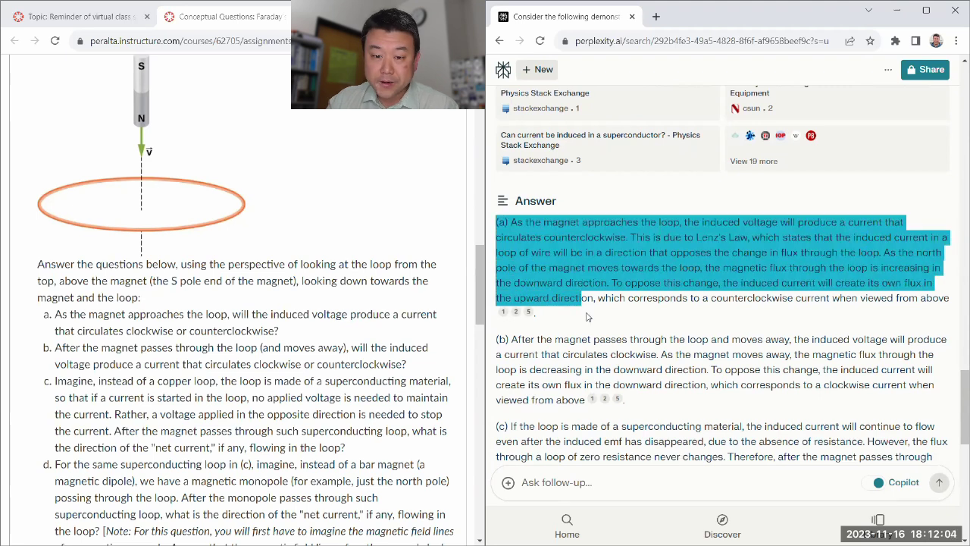
{"action": "left_click", "coordinate": [589, 315]}
{"action": "scroll", "coordinate": [589, 315], "scroll_direction": "down", "scroll_amount": 1}
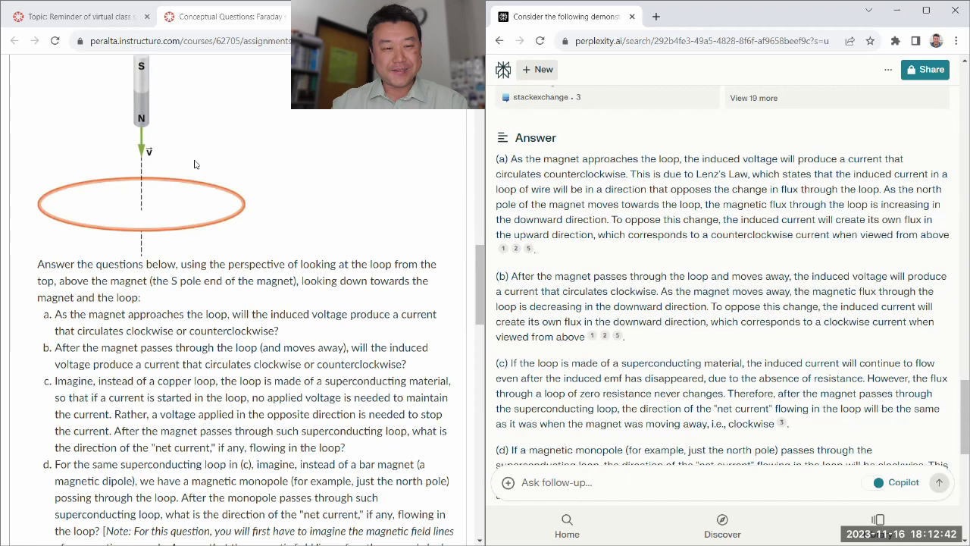
{"action": "scroll", "coordinate": [132, 133], "scroll_direction": "up", "scroll_amount": 1}
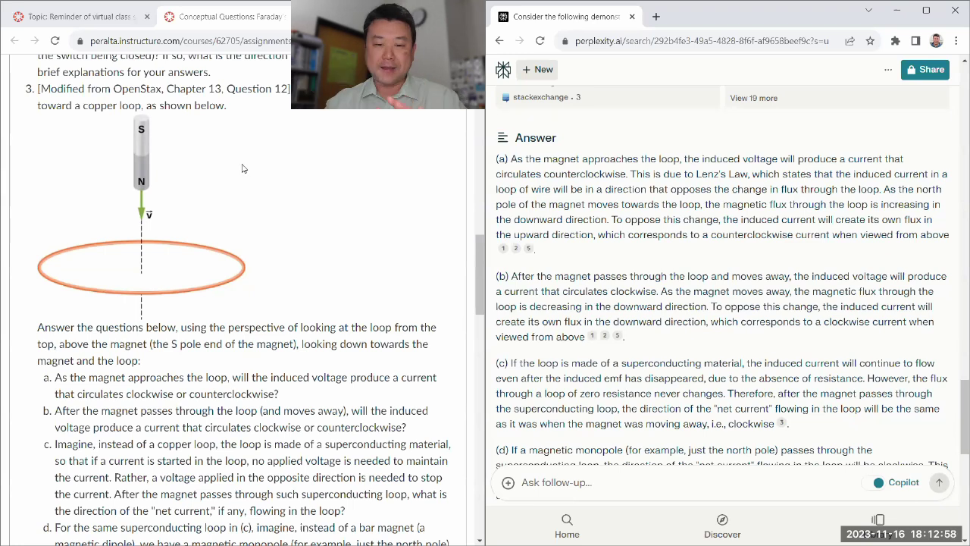
{"action": "scroll", "coordinate": [713, 283], "scroll_direction": "down", "scroll_amount": 1}
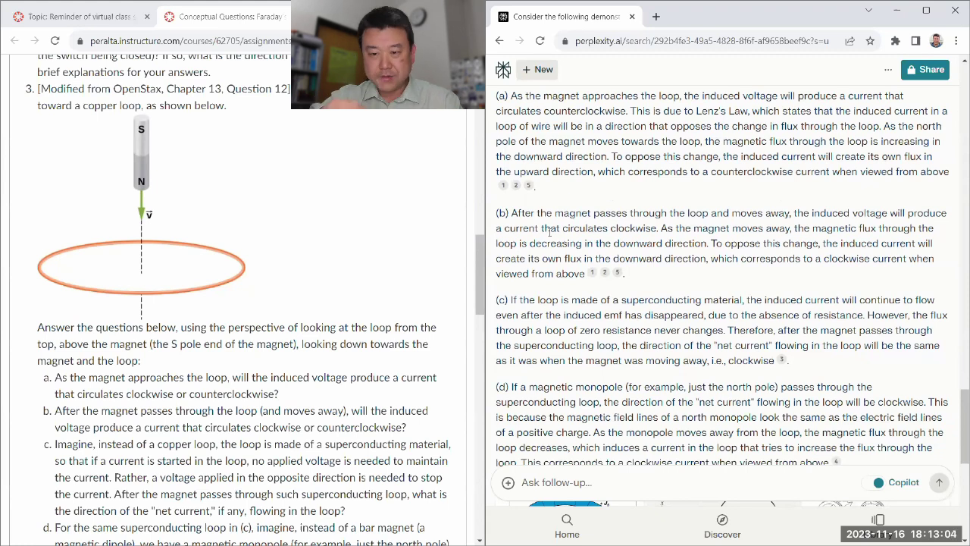
{"action": "scroll", "coordinate": [549, 232], "scroll_direction": "down", "scroll_amount": 2}
{"action": "scroll", "coordinate": [141, 344], "scroll_direction": "down", "scroll_amount": 1}
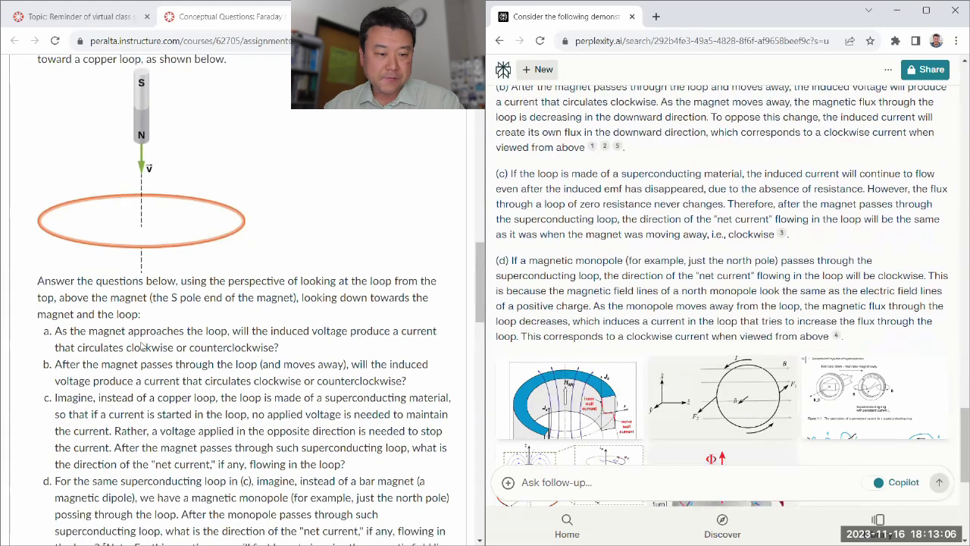
{"action": "scroll", "coordinate": [140, 344], "scroll_direction": "down", "scroll_amount": 2}
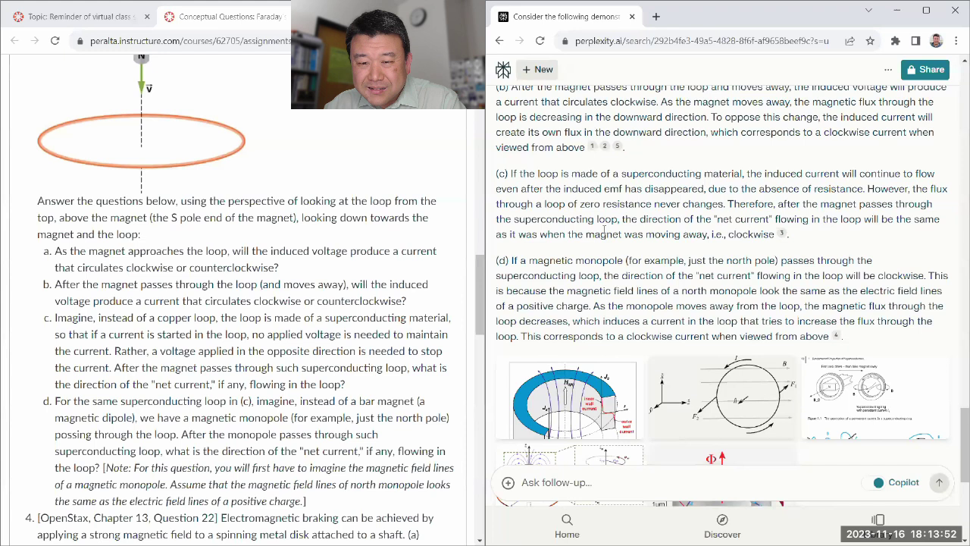
{"action": "left_click_drag", "start_coordinate": [500, 174], "coordinate": [811, 239]}
{"action": "left_click", "coordinate": [792, 239]}
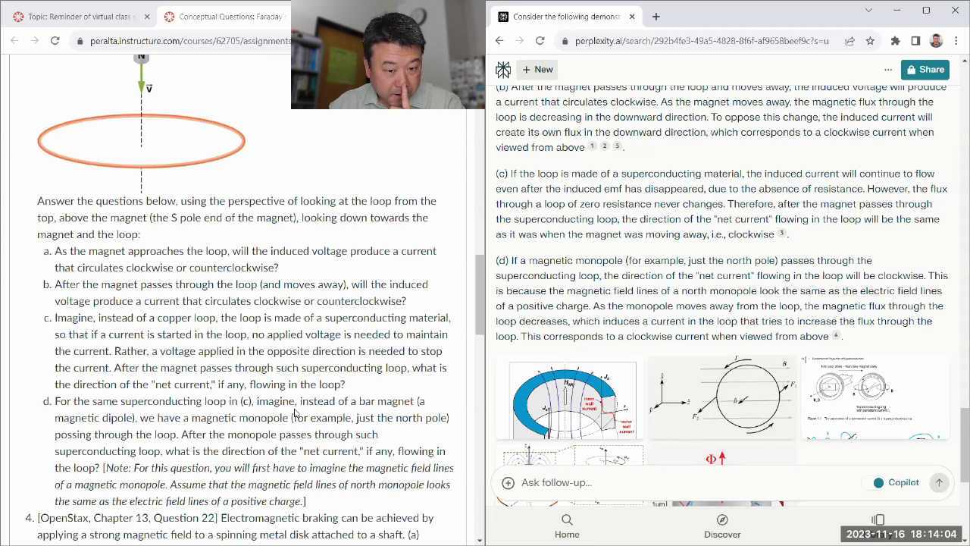
{"action": "left_click_drag", "start_coordinate": [192, 419], "coordinate": [288, 419]}
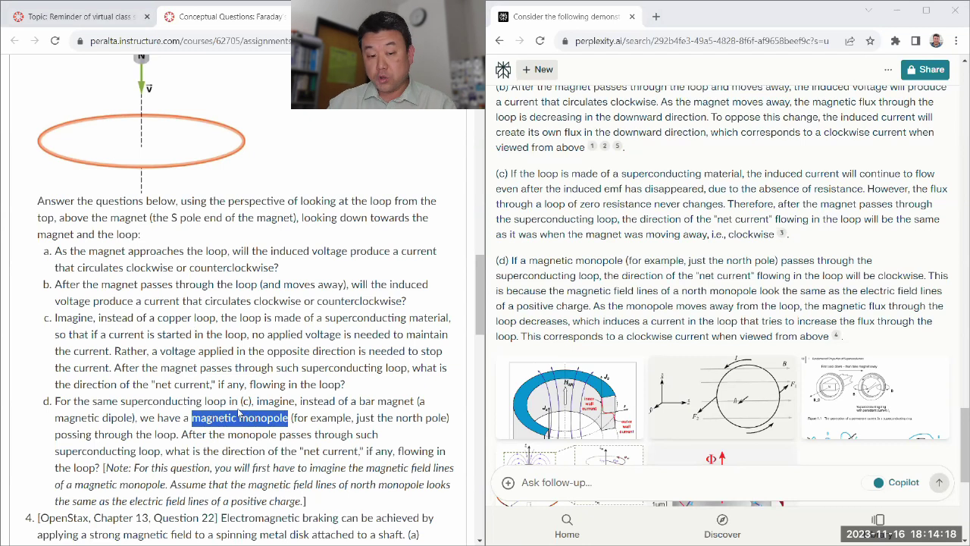
{"action": "scroll", "coordinate": [238, 413], "scroll_direction": "down", "scroll_amount": 2}
{"action": "scroll", "coordinate": [572, 365], "scroll_direction": "down", "scroll_amount": 1}
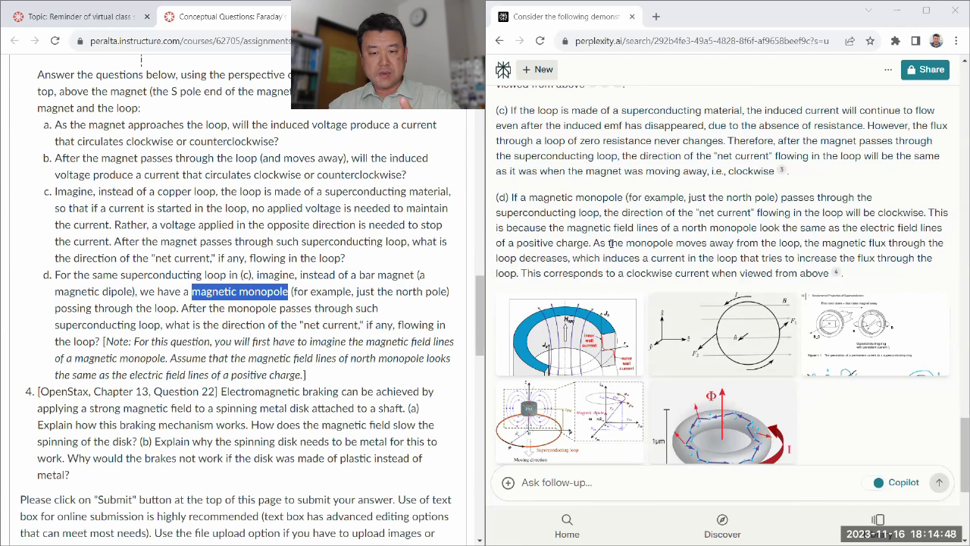
{"action": "left_click_drag", "start_coordinate": [594, 243], "coordinate": [573, 256]}
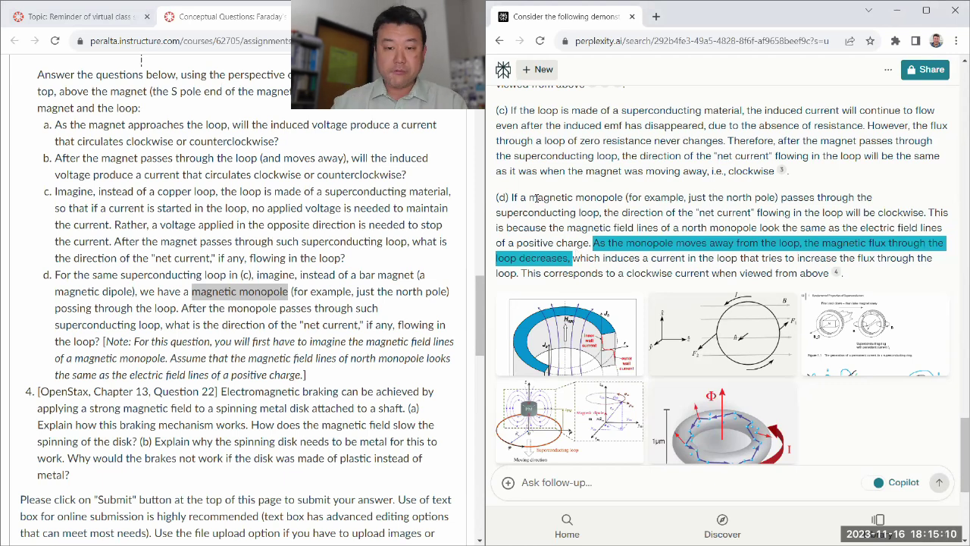
{"action": "left_click", "coordinate": [514, 197]}
Find question 4 on the Canvas page and select its full electromagnetic braking text
{"action": "scroll", "coordinate": [665, 245], "scroll_direction": "down", "scroll_amount": 1}
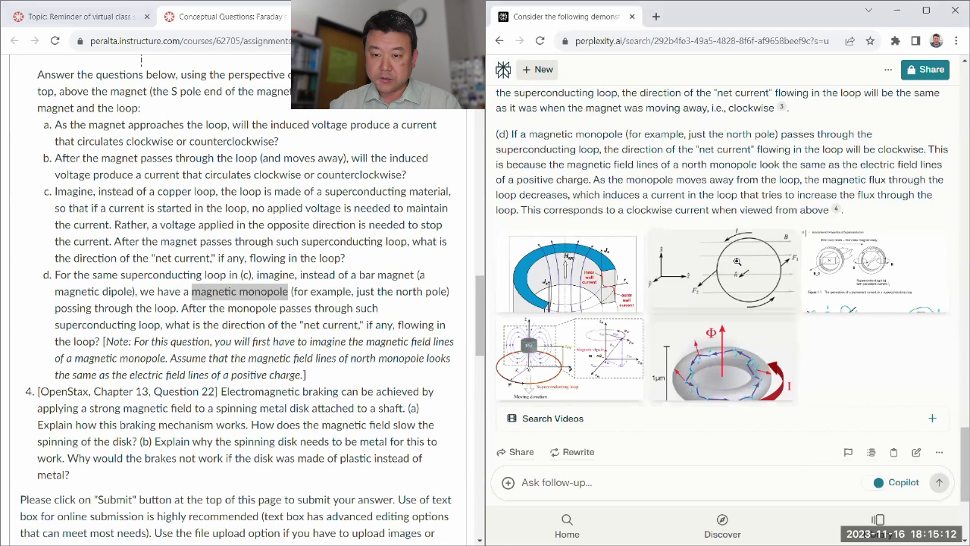
{"action": "scroll", "coordinate": [665, 246], "scroll_direction": "down", "scroll_amount": 2}
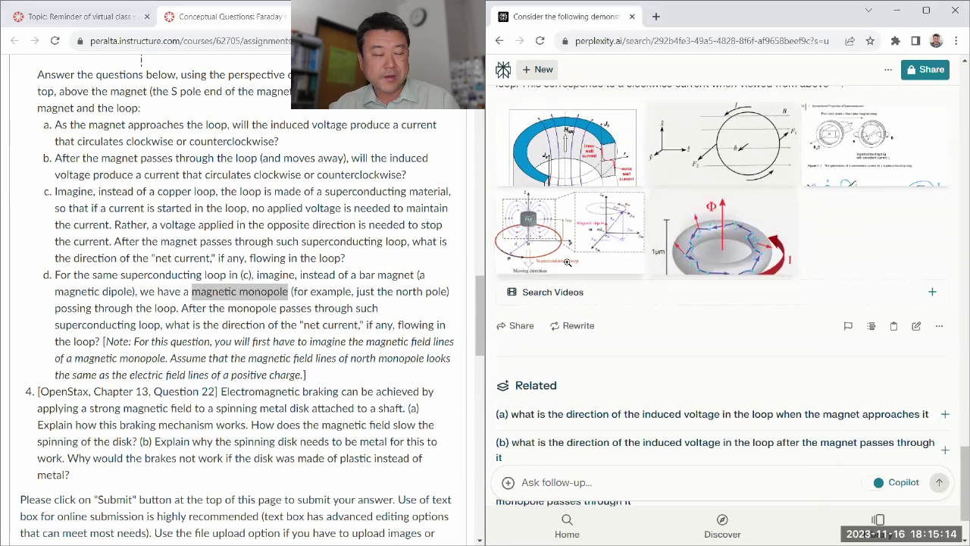
{"action": "scroll", "coordinate": [151, 338], "scroll_direction": "down", "scroll_amount": 1}
{"action": "scroll", "coordinate": [151, 338], "scroll_direction": "down", "scroll_amount": 2}
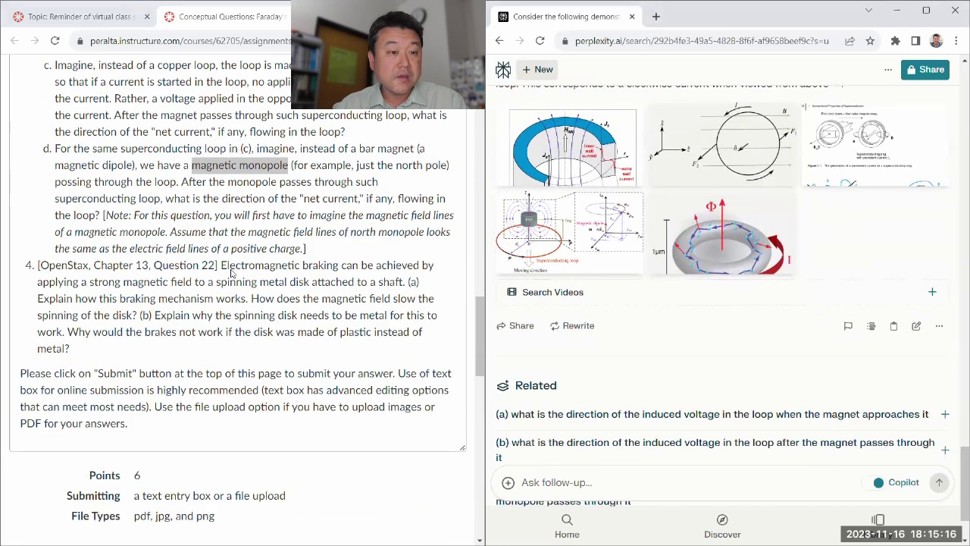
{"action": "scroll", "coordinate": [227, 276], "scroll_direction": "up", "scroll_amount": 4}
{"action": "scroll", "coordinate": [212, 280], "scroll_direction": "up", "scroll_amount": 6}
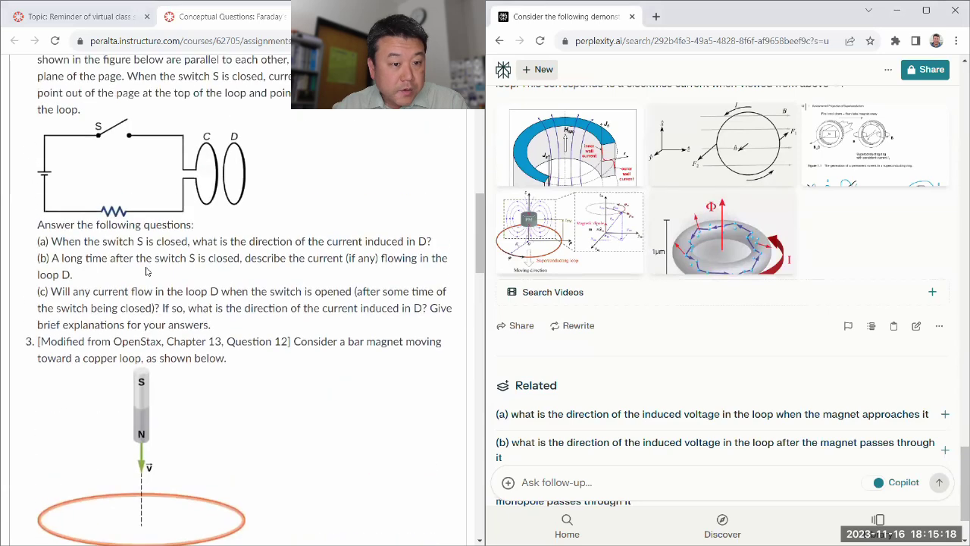
{"action": "scroll", "coordinate": [113, 189], "scroll_direction": "up", "scroll_amount": 3}
{"action": "scroll", "coordinate": [117, 200], "scroll_direction": "down", "scroll_amount": 13}
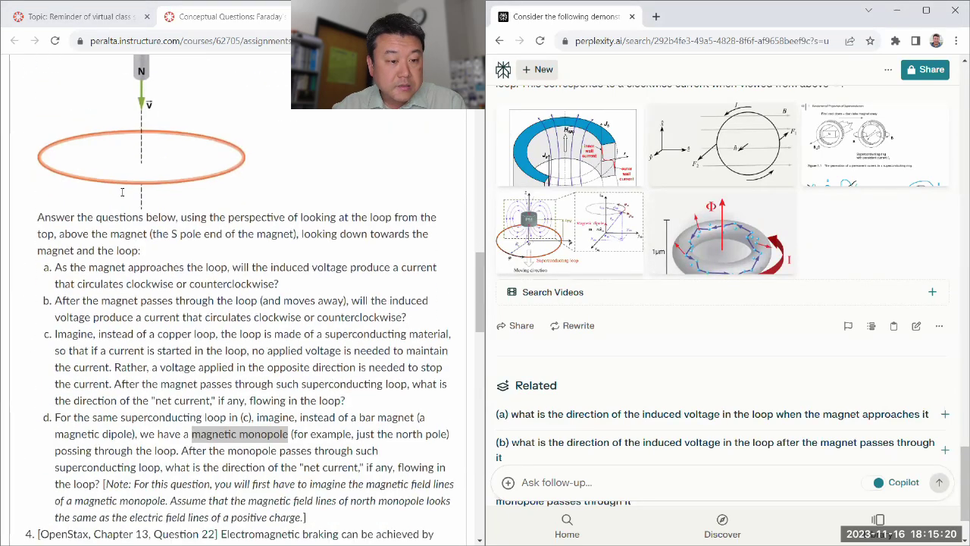
{"action": "left_click_drag", "start_coordinate": [222, 265], "coordinate": [241, 351]}
{"action": "key", "text": "ctrl+c"}
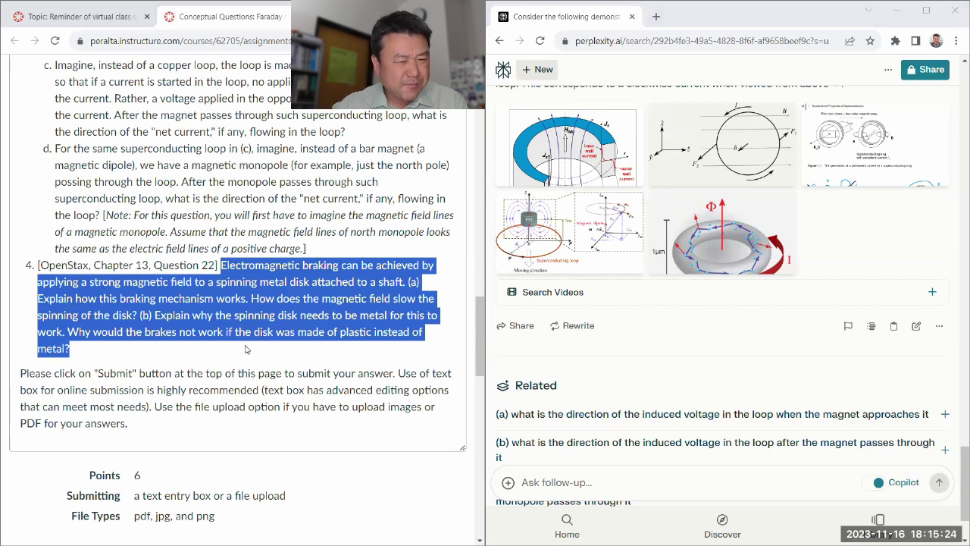
Paste question 4 into Perplexity's follow-up box, unsent
{"action": "scroll", "coordinate": [628, 341], "scroll_direction": "down", "scroll_amount": 2}
{"action": "left_click", "coordinate": [584, 485]}
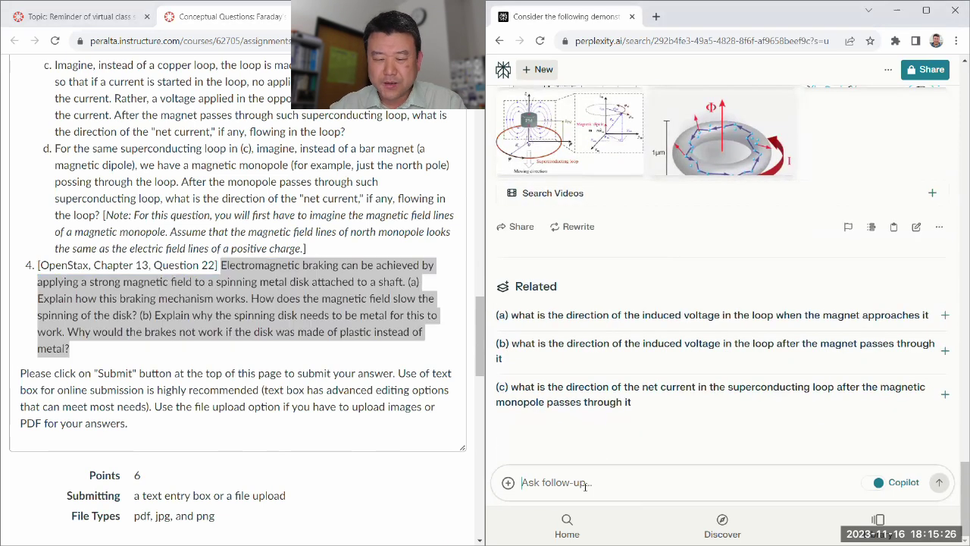
{"action": "key", "text": "ctrl+v"}
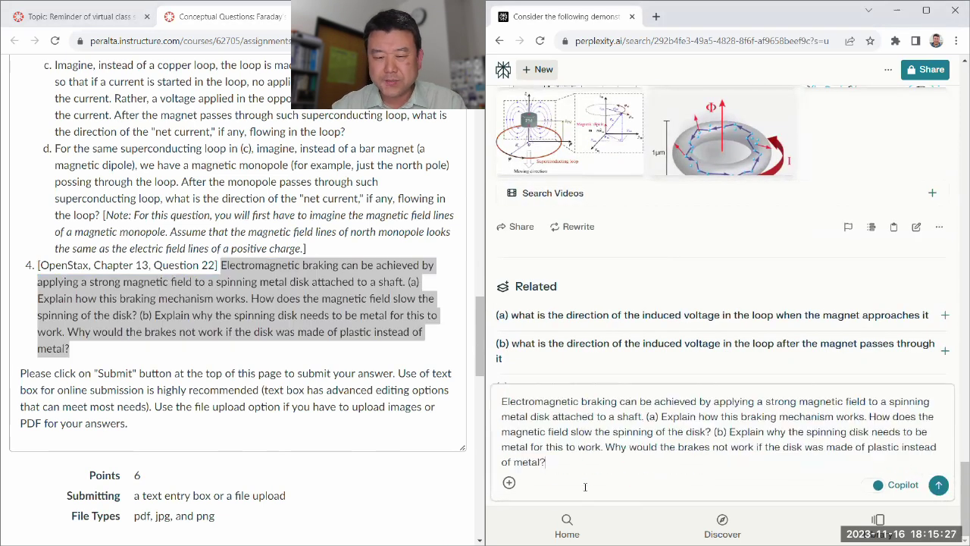
Submit question 4 and highlight answer (b)'s claim that eddy currents need conductive materials
{"action": "left_click", "coordinate": [938, 485]}
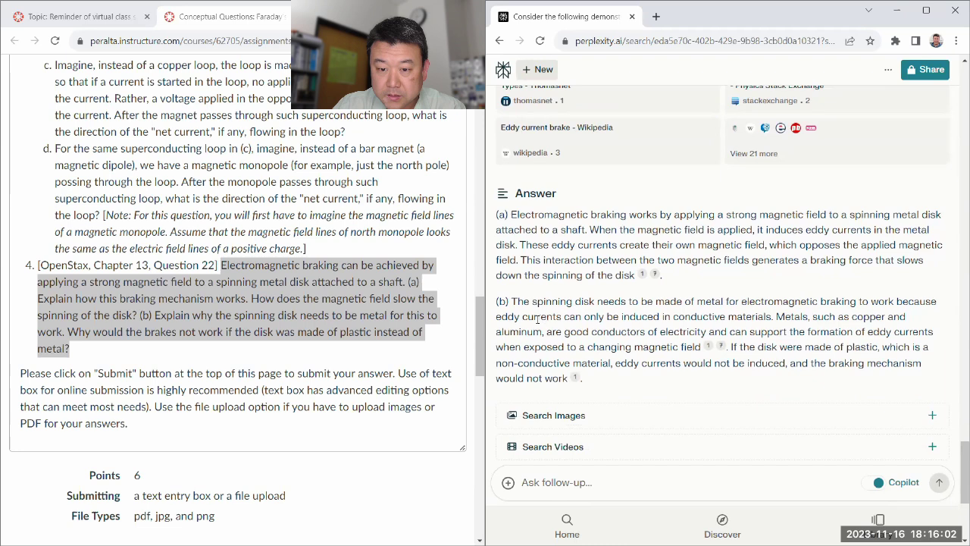
{"action": "left_click_drag", "start_coordinate": [498, 317], "coordinate": [767, 316]}
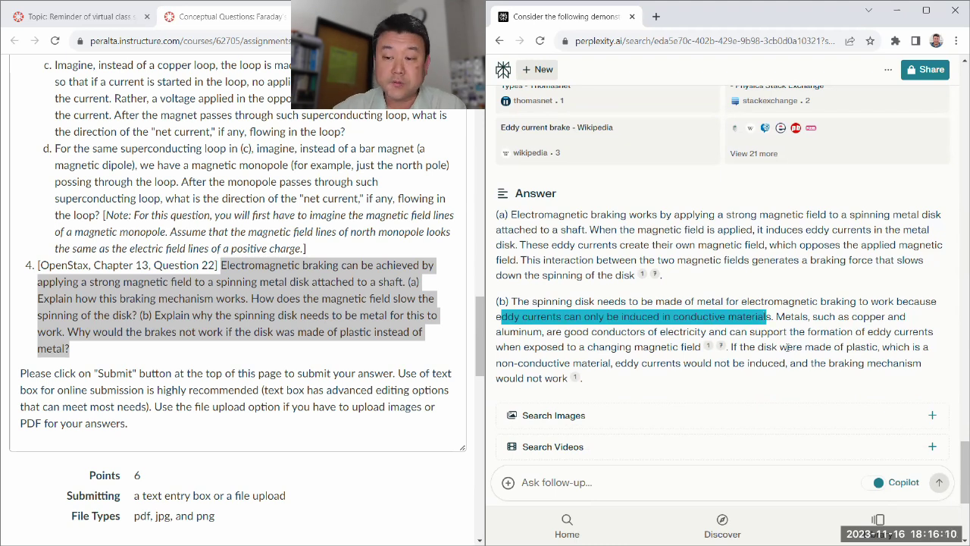
{"action": "left_click", "coordinate": [528, 367]}
{"action": "scroll", "coordinate": [535, 353], "scroll_direction": "down", "scroll_amount": 3}
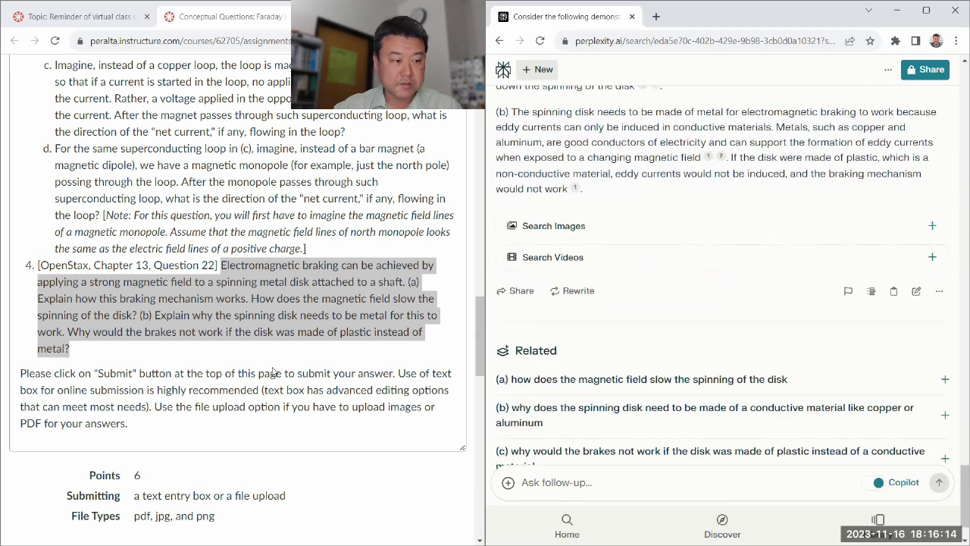